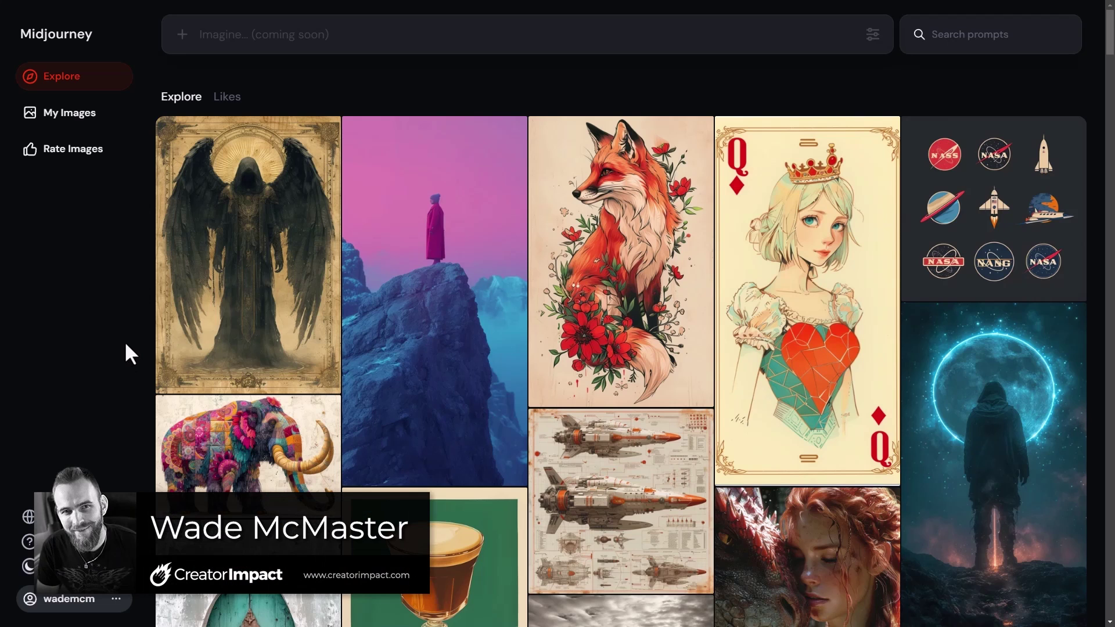
View the hooded angel image full size, check its extra actions menu, then close it.
{"action": "scroll", "coordinate": [270, 348], "scroll_direction": "down", "scroll_amount": 3}
{"action": "scroll", "coordinate": [407, 450], "scroll_direction": "up", "scroll_amount": 3}
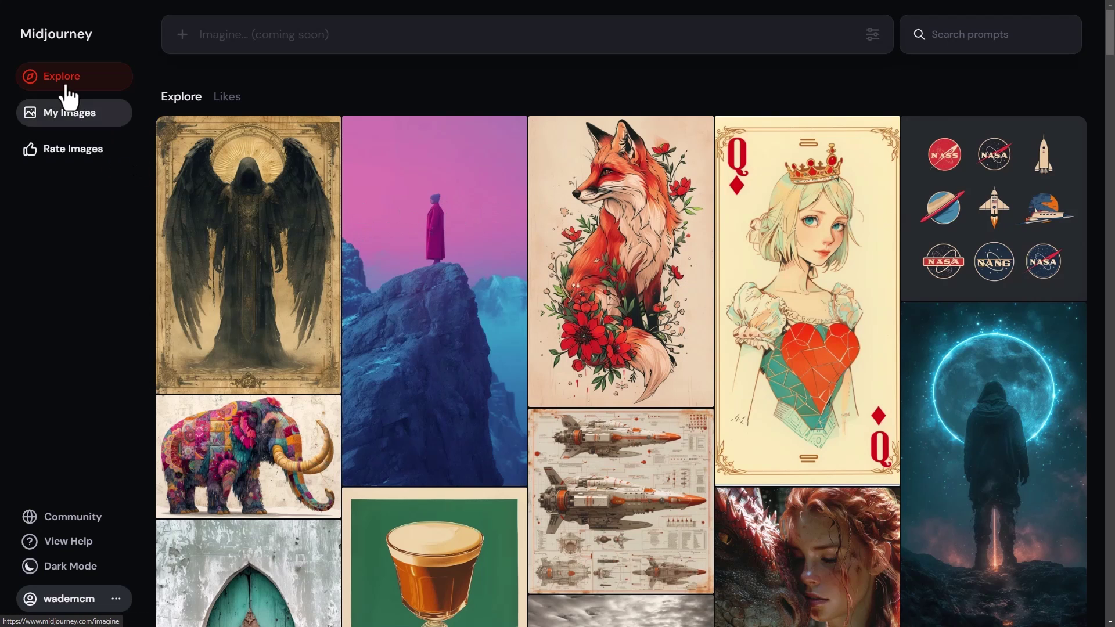
{"action": "left_click", "coordinate": [262, 163]}
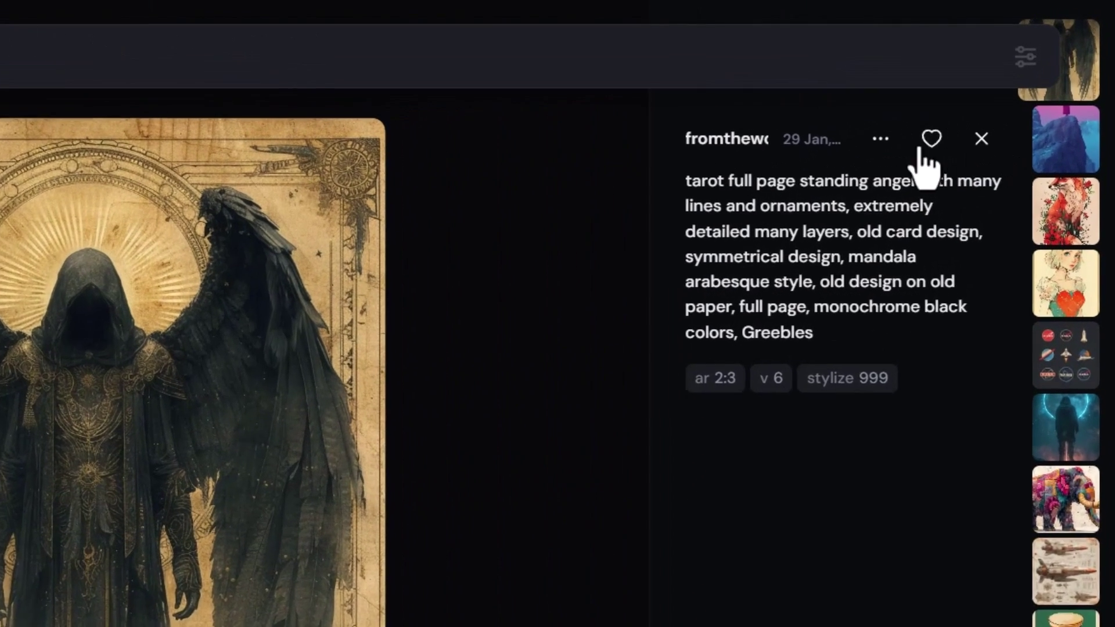
{"action": "left_click", "coordinate": [966, 88]}
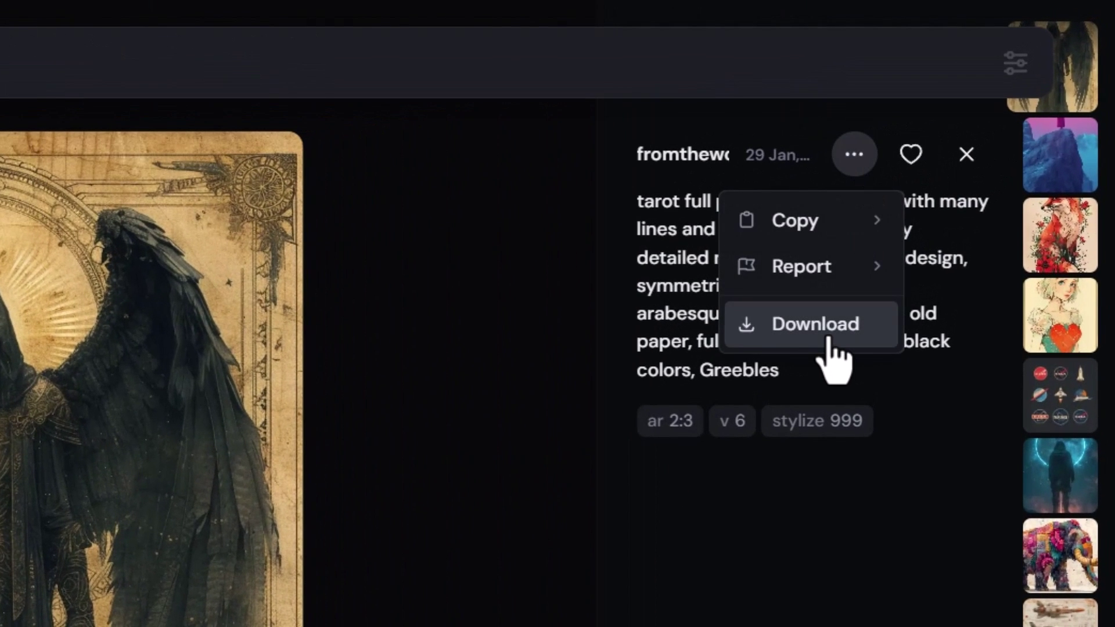
{"action": "left_click", "coordinate": [966, 154]}
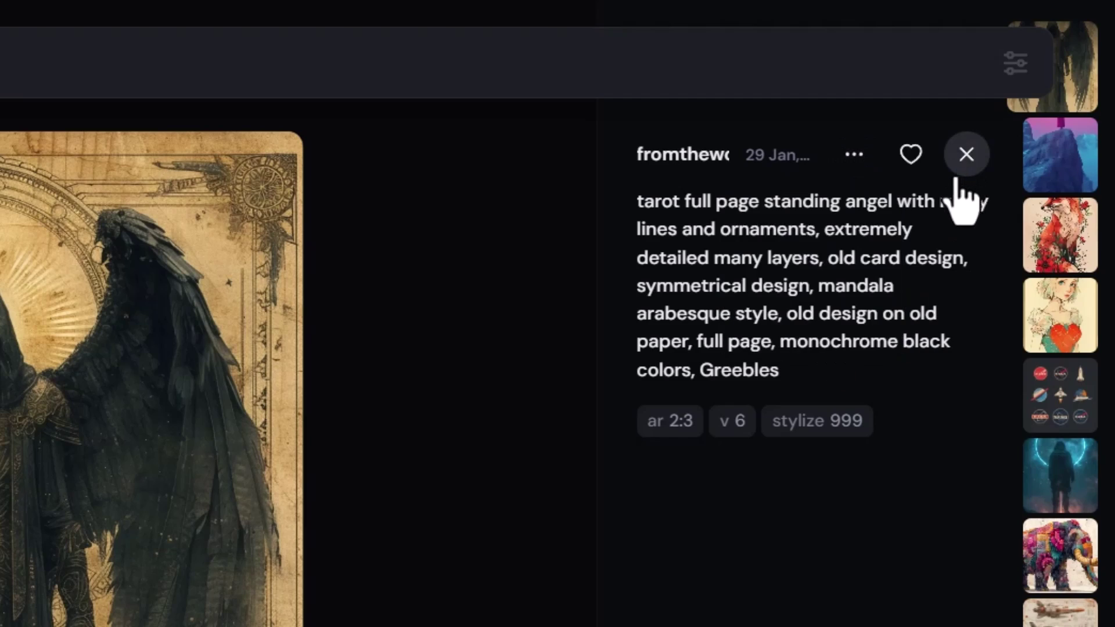
{"action": "left_click", "coordinate": [966, 155]}
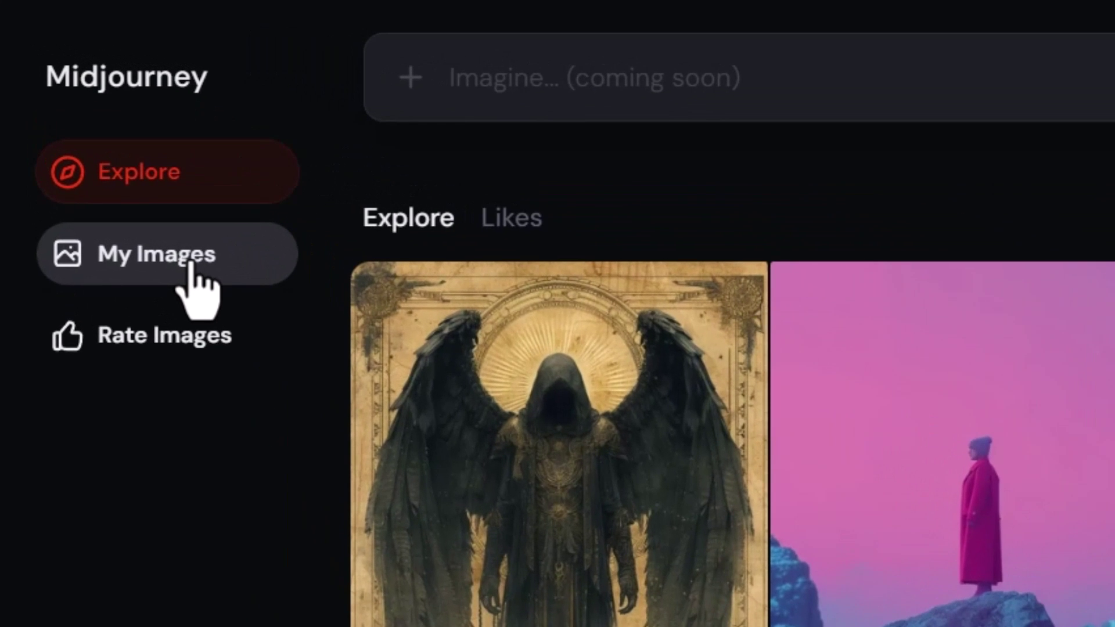
Switch to My Images and preview the stud muffin image before closing its lightbox.
{"action": "left_click", "coordinate": [146, 259]}
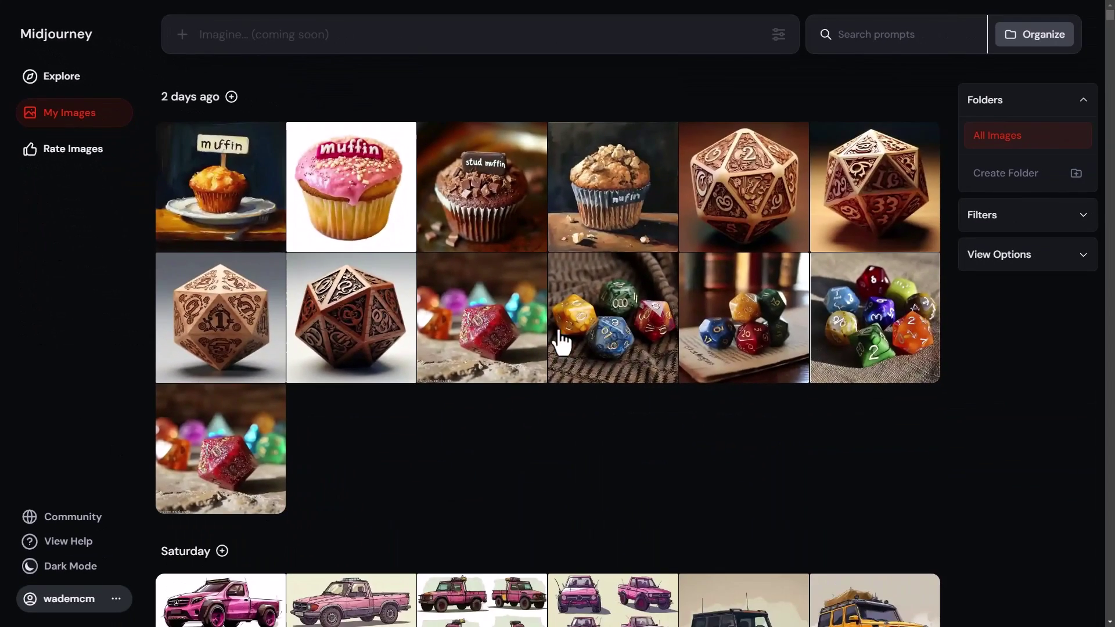
{"action": "left_click", "coordinate": [484, 172]}
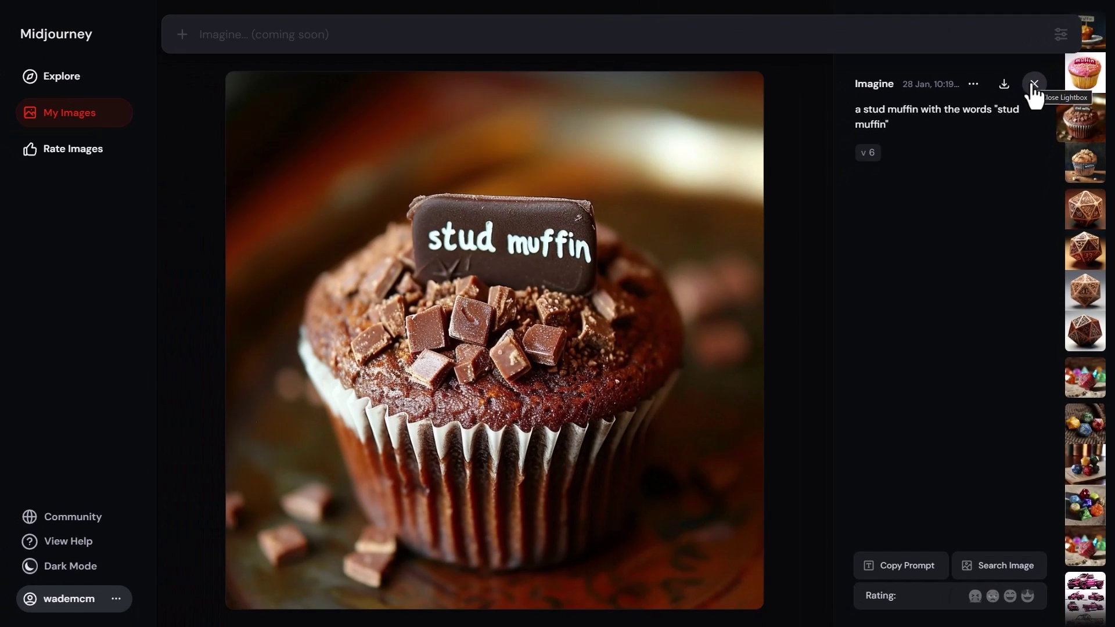
{"action": "left_click", "coordinate": [1034, 84]}
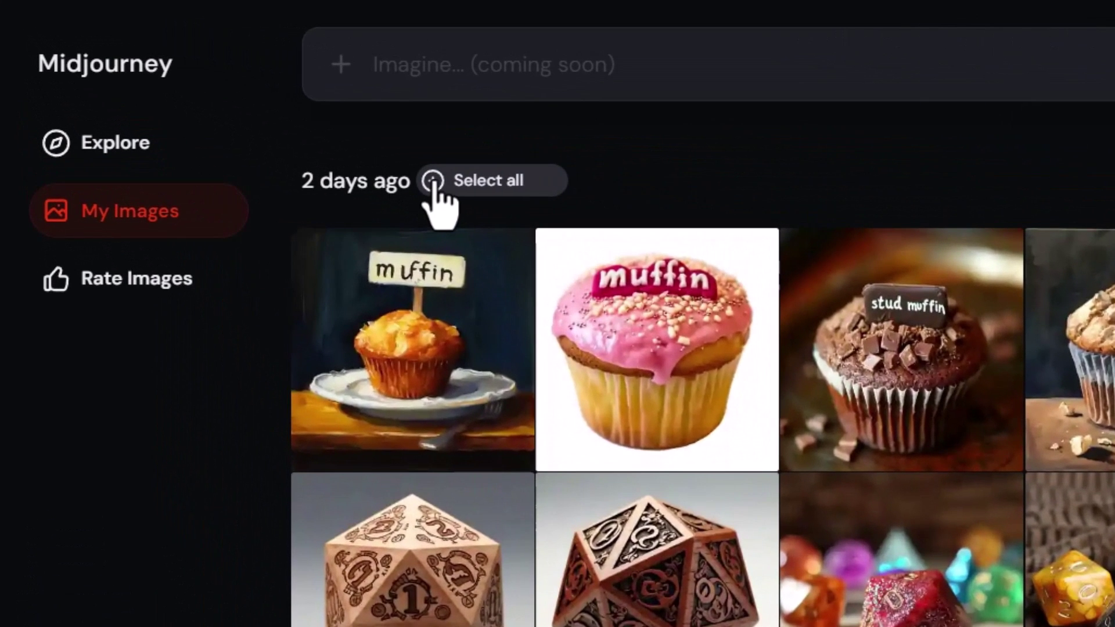
{"action": "left_click", "coordinate": [433, 181]}
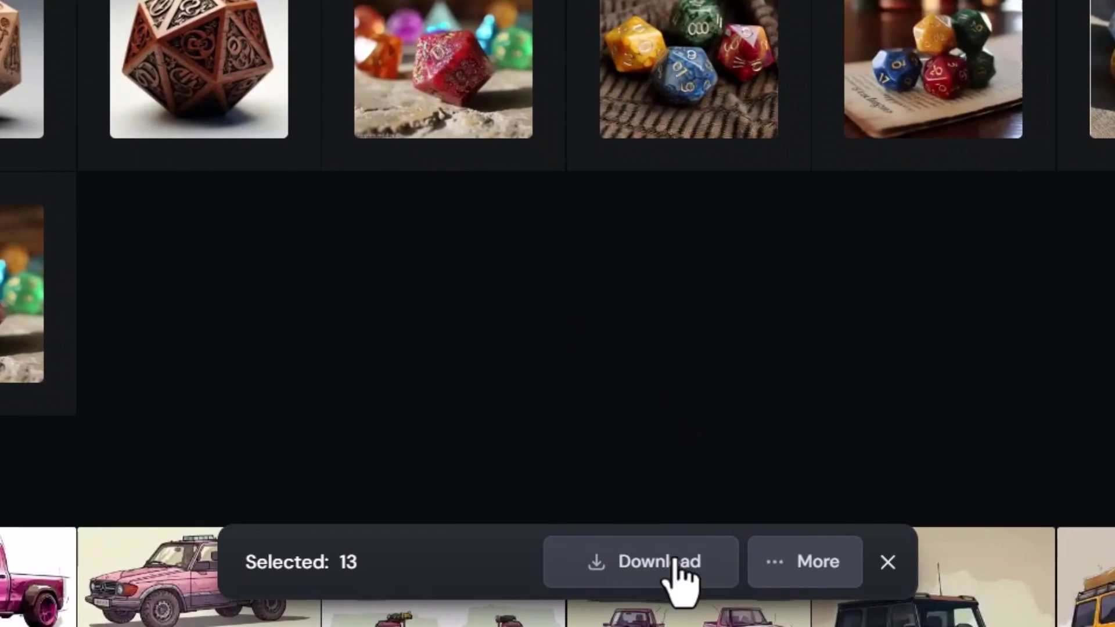
{"action": "left_click", "coordinate": [836, 576]}
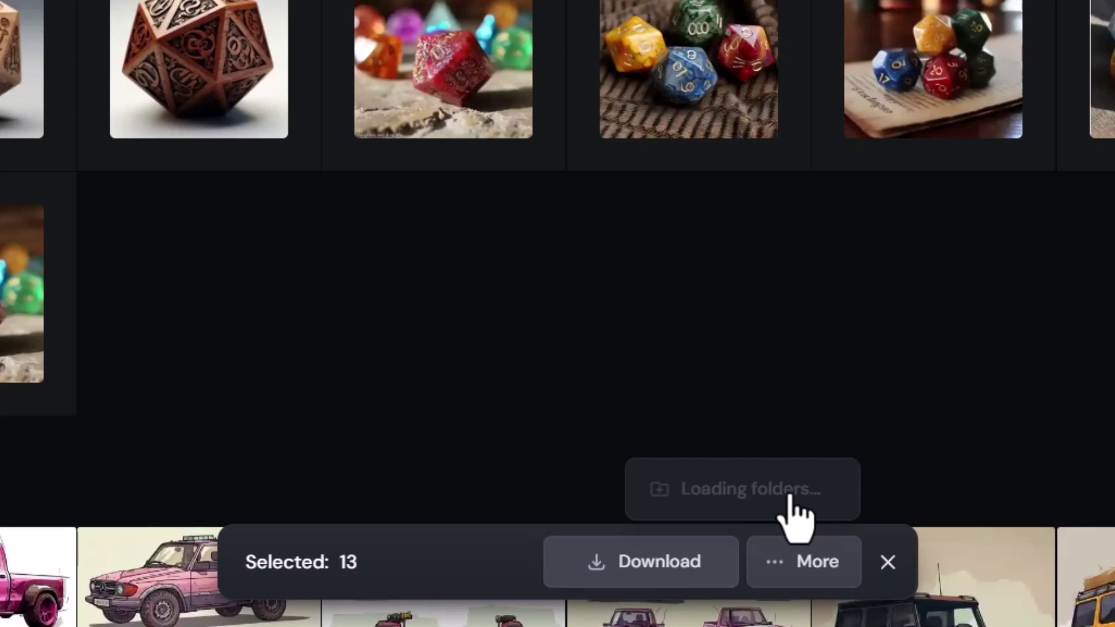
{"action": "left_click", "coordinate": [888, 562]}
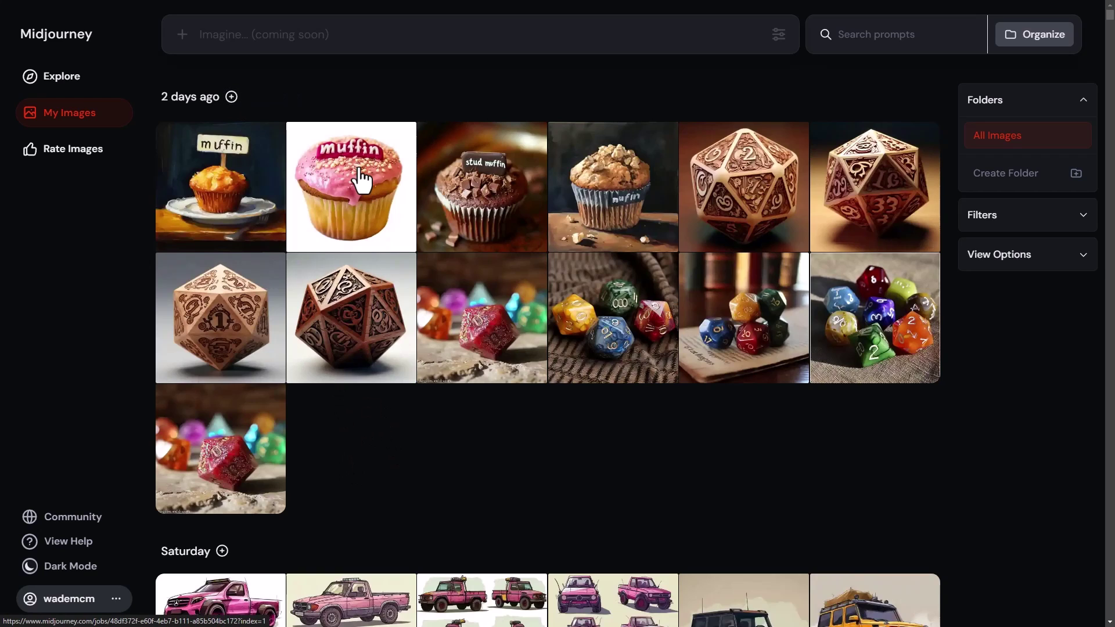
Select, then deselect, the pink frosted, stud and blue-wrapper muffin images.
{"action": "left_click", "coordinate": [305, 133]}
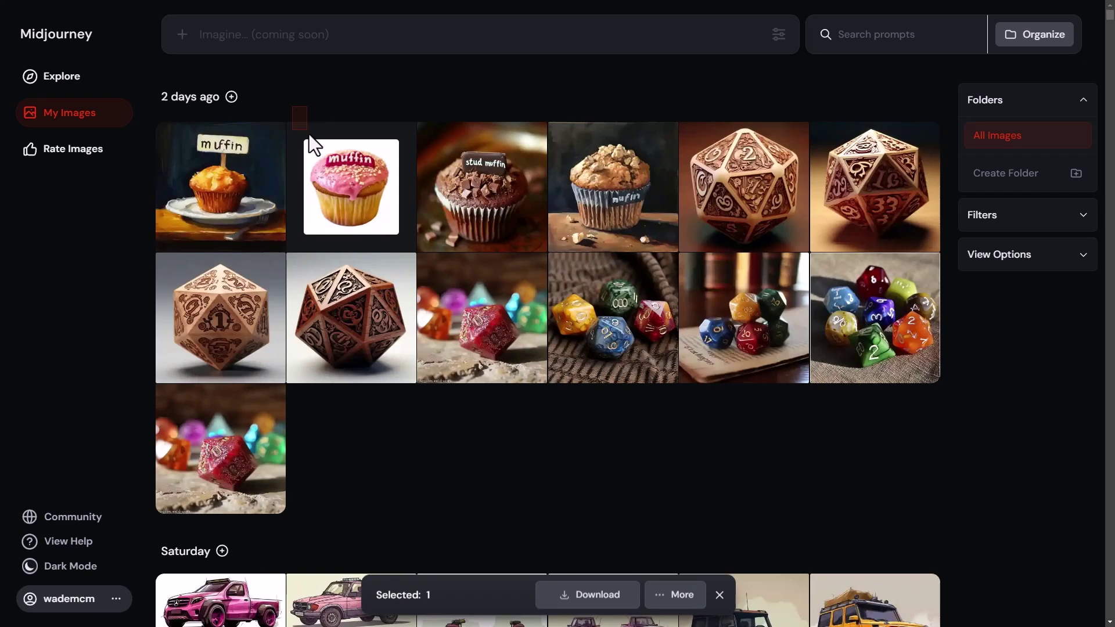
{"action": "left_click", "coordinate": [473, 212]}
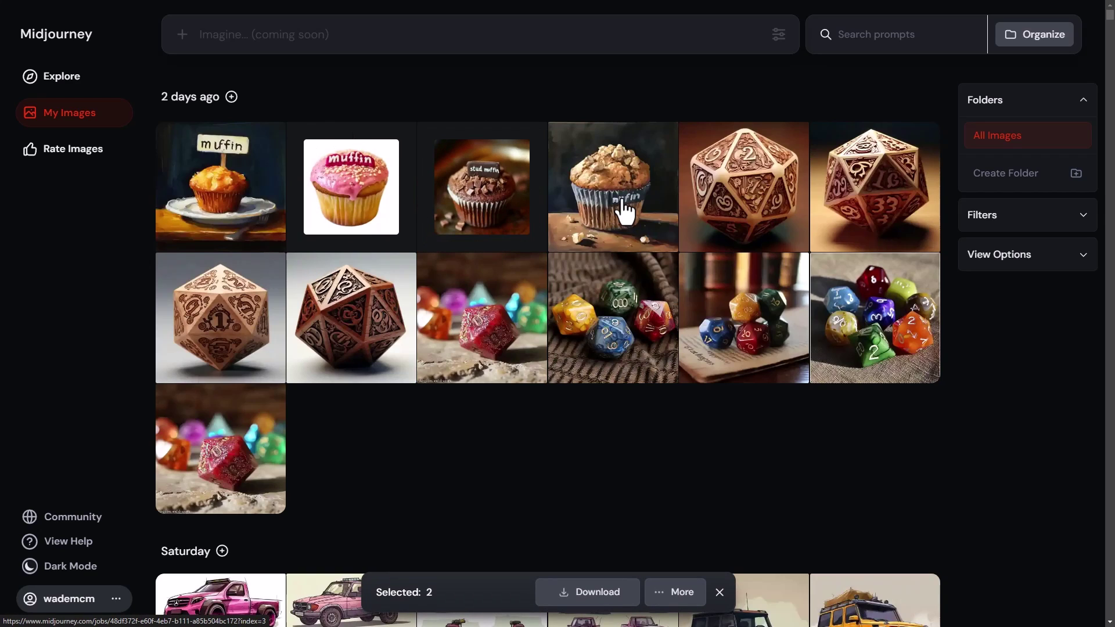
{"action": "left_click", "coordinate": [625, 212]}
{"action": "left_click", "coordinate": [361, 208]}
{"action": "left_click", "coordinate": [498, 211]}
{"action": "left_click", "coordinate": [598, 205]}
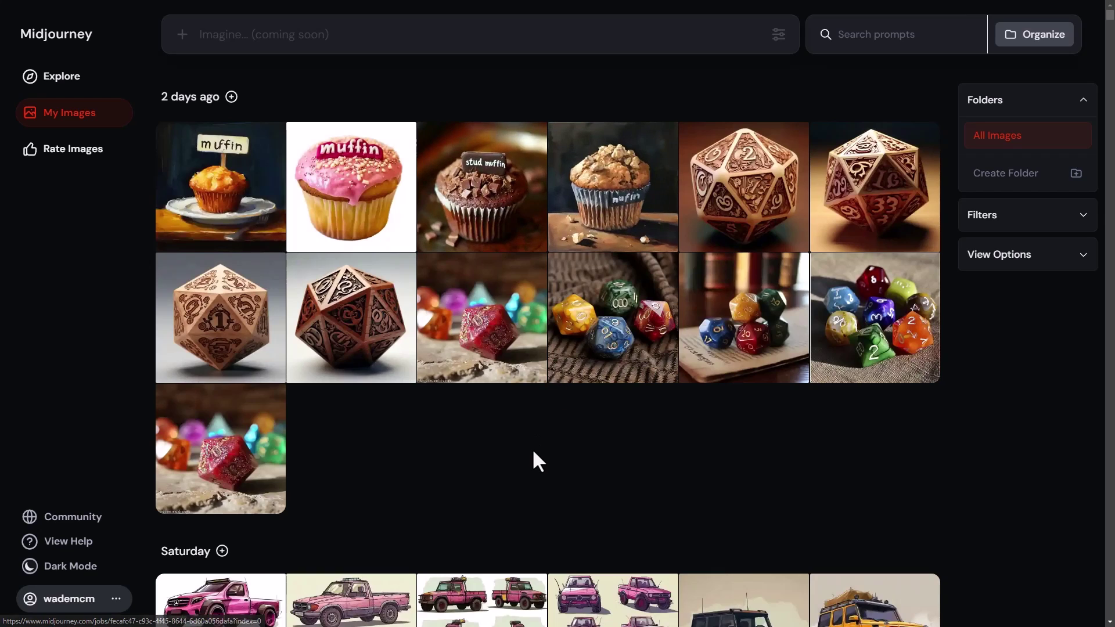
Pick the red dice, brown d20 and knitted-cloth dice, then drag-select the whole '2 days ago' group.
{"action": "left_click", "coordinate": [475, 303]}
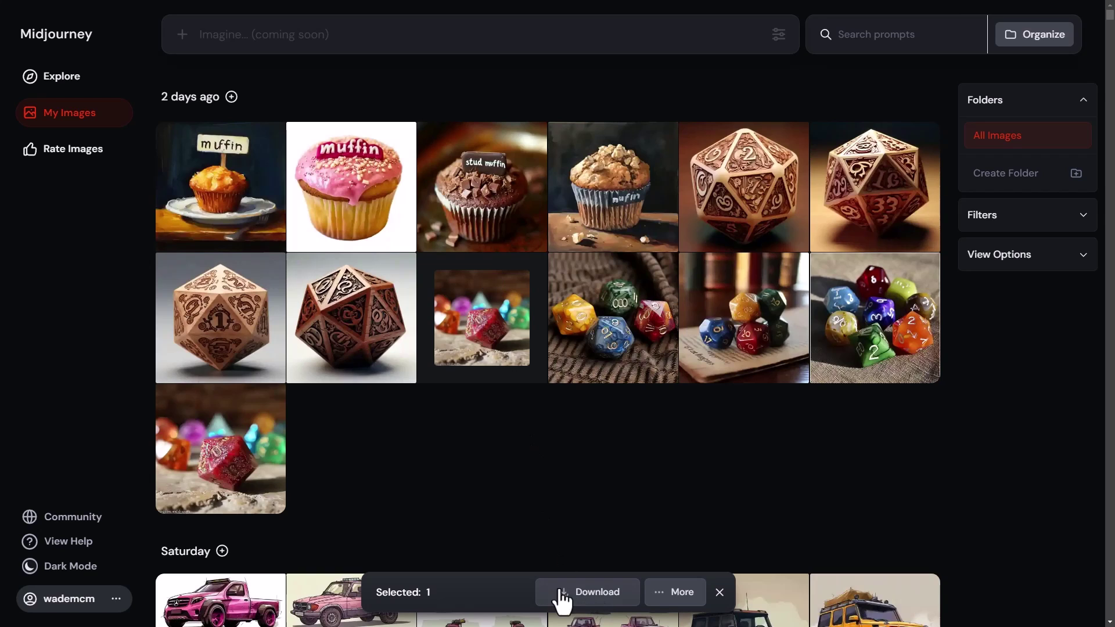
{"action": "left_click", "coordinate": [497, 342]}
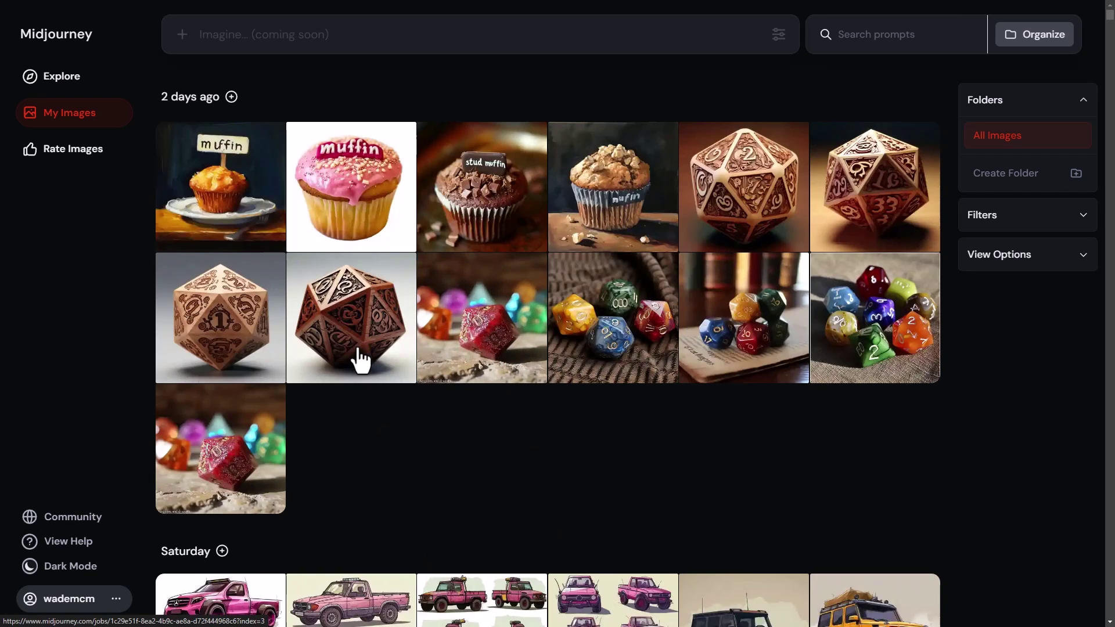
{"action": "left_click", "coordinate": [361, 356]}
{"action": "left_click", "coordinate": [488, 334]}
{"action": "left_click", "coordinate": [628, 325]}
{"action": "left_click_drag", "start_coordinate": [796, 449], "coordinate": [193, 170]}
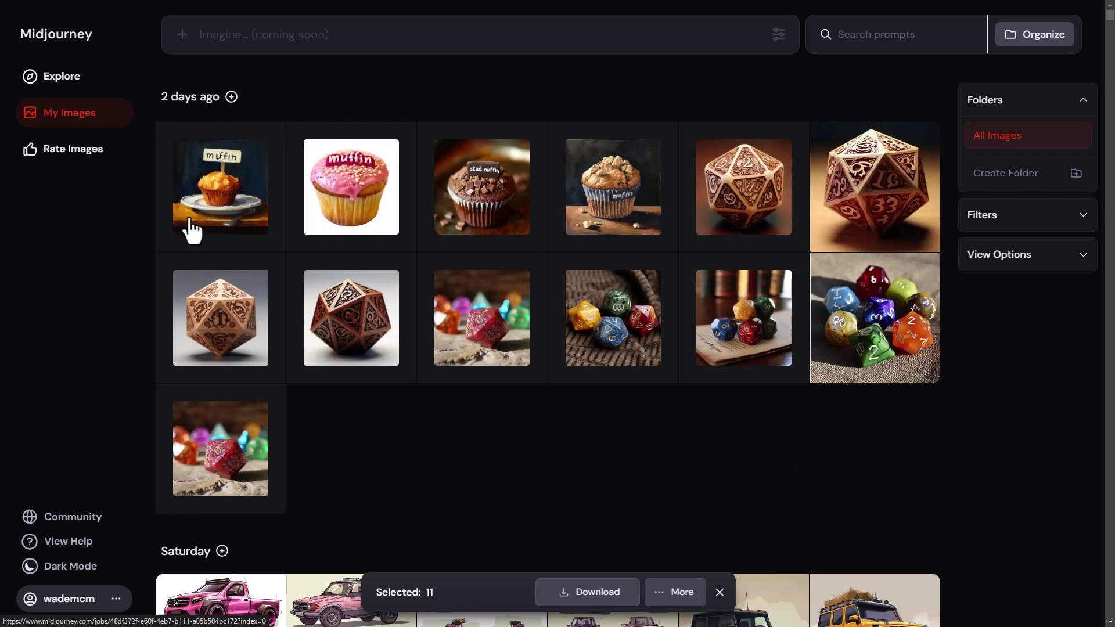
{"action": "left_click_drag", "start_coordinate": [907, 493], "coordinate": [204, 161]}
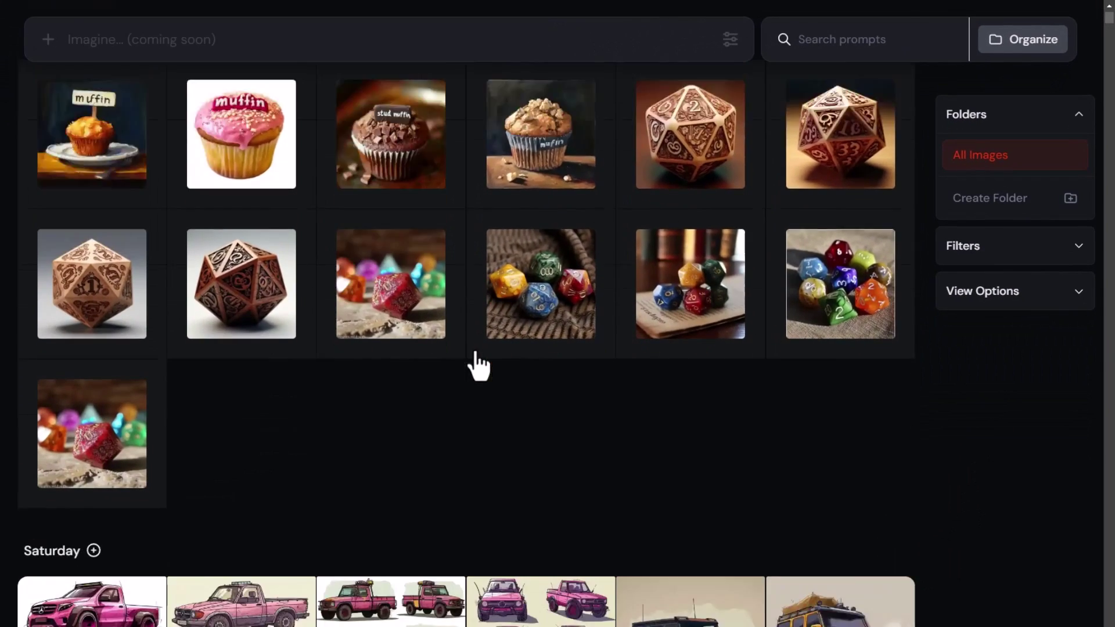
{"action": "scroll", "coordinate": [441, 375], "scroll_direction": "down", "scroll_amount": 8}
{"action": "scroll", "coordinate": [174, 302], "scroll_direction": "up", "scroll_amount": 4}
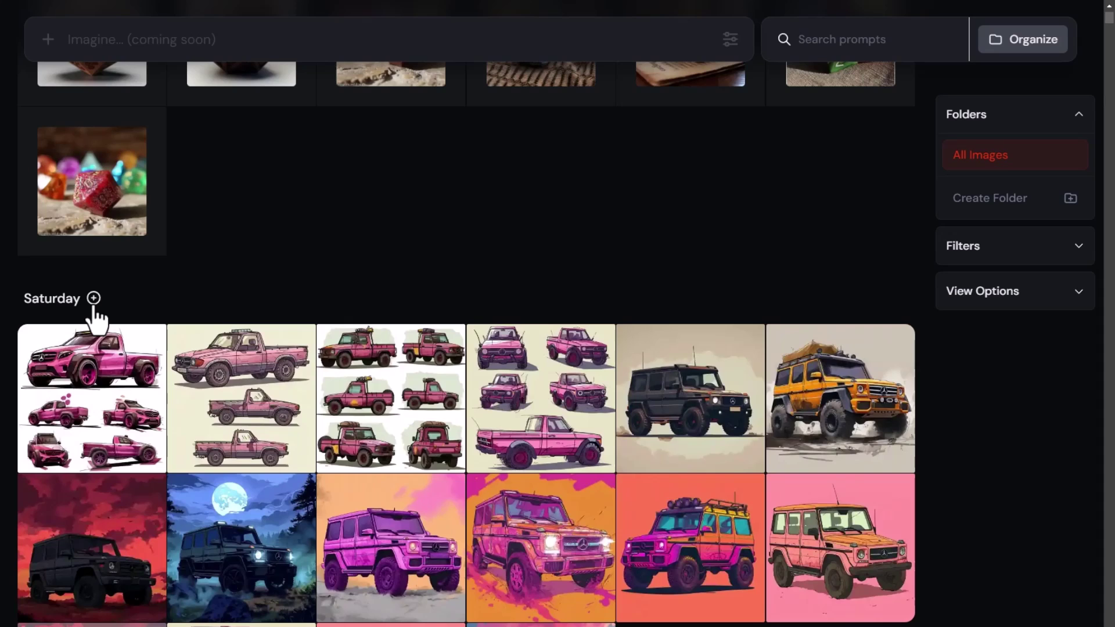
{"action": "scroll", "coordinate": [772, 341], "scroll_direction": "down", "scroll_amount": 3}
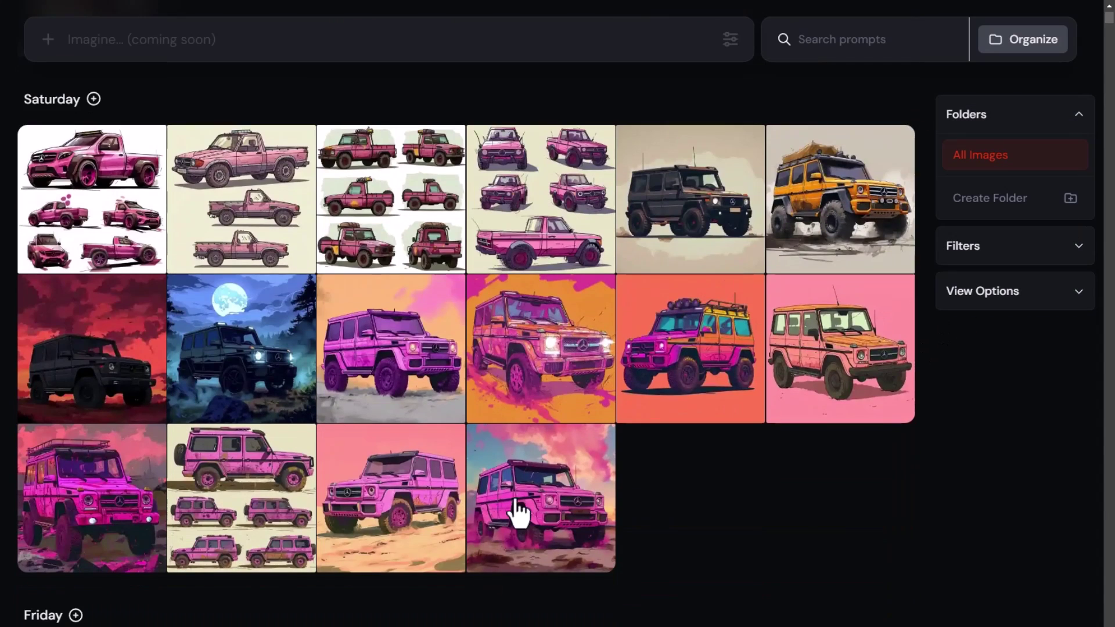
{"action": "scroll", "coordinate": [476, 557], "scroll_direction": "down", "scroll_amount": 4}
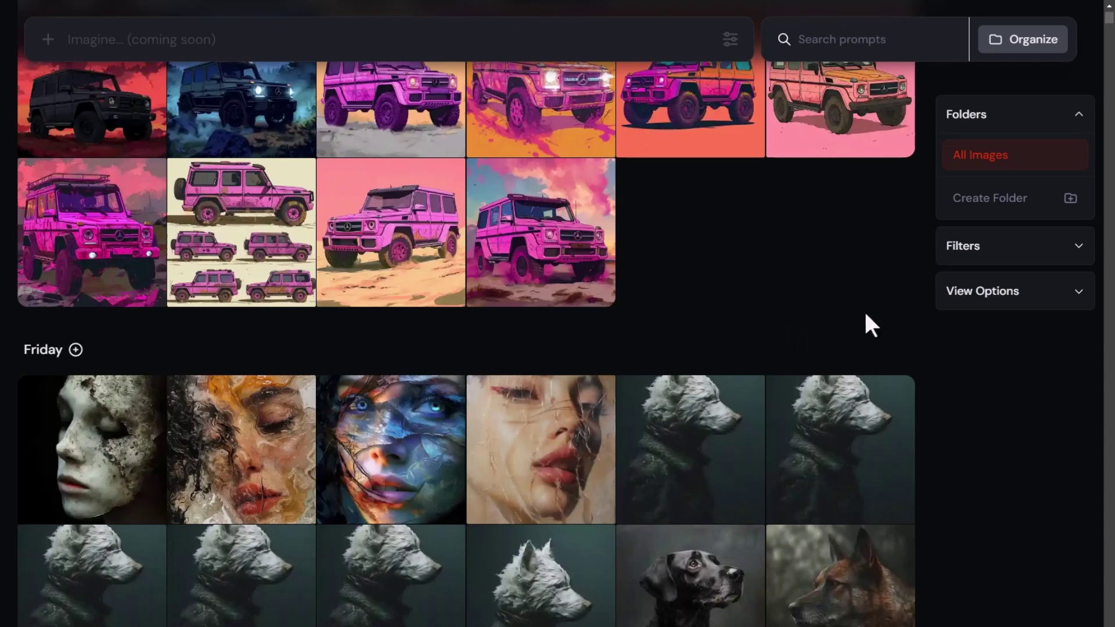
{"action": "scroll", "coordinate": [867, 378], "scroll_direction": "up", "scroll_amount": 11}
{"action": "scroll", "coordinate": [872, 382], "scroll_direction": "up", "scroll_amount": 1}
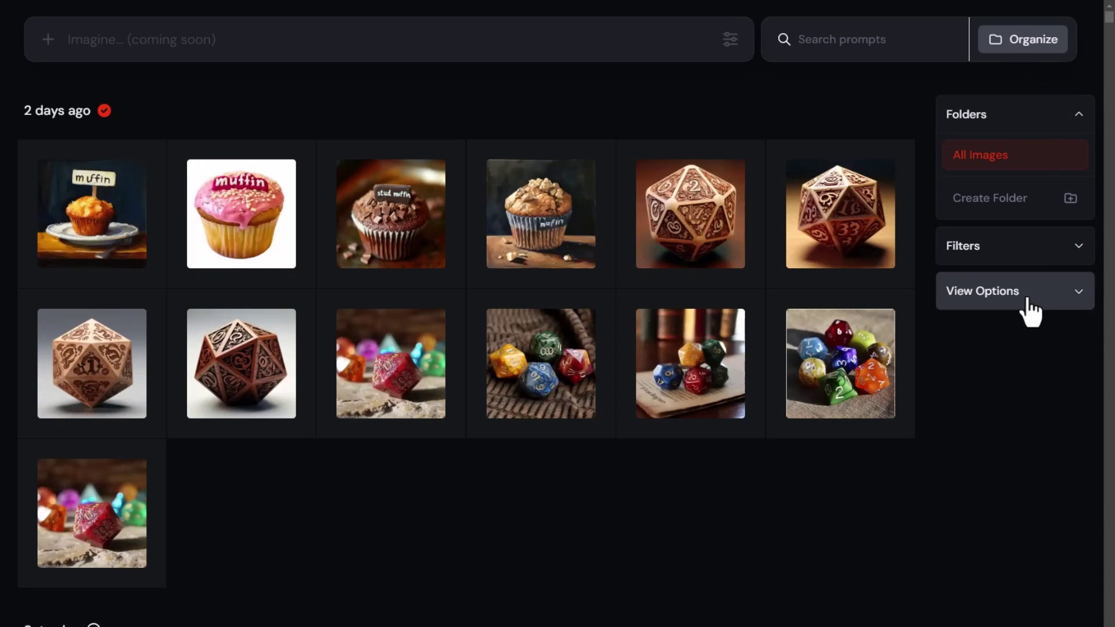
Show the filter options, try the low, higher and top rating filters, then clear rating.
{"action": "left_click", "coordinate": [1030, 56]}
{"action": "left_click", "coordinate": [1030, 56]}
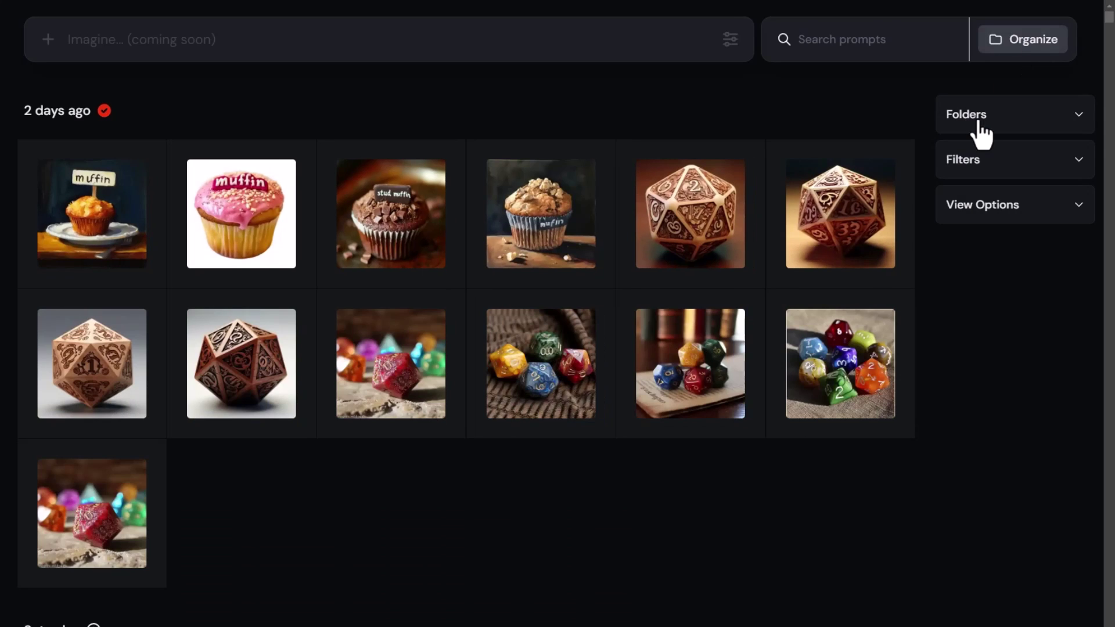
{"action": "left_click", "coordinate": [1079, 163]}
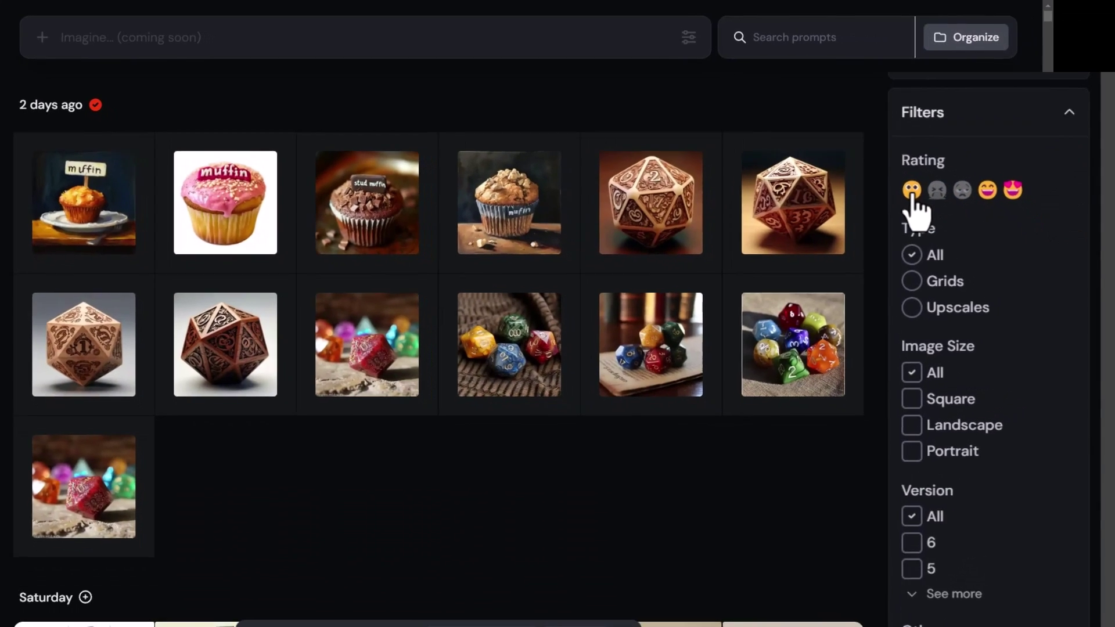
{"action": "left_click", "coordinate": [954, 221]}
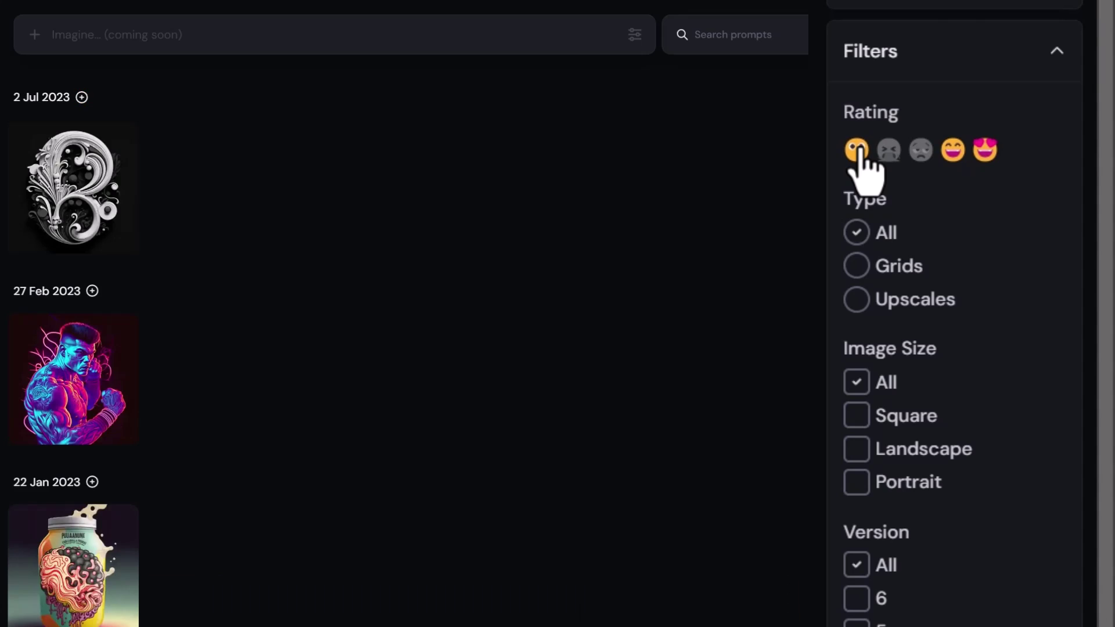
{"action": "left_click", "coordinate": [952, 150]}
{"action": "left_click", "coordinate": [985, 150]}
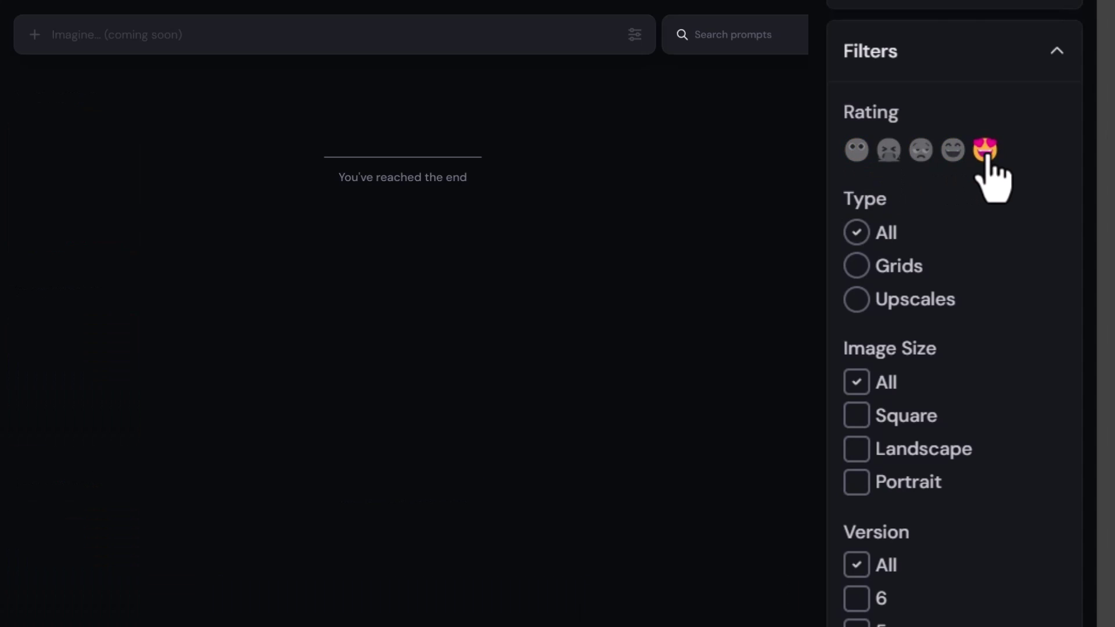
{"action": "left_click", "coordinate": [854, 153]}
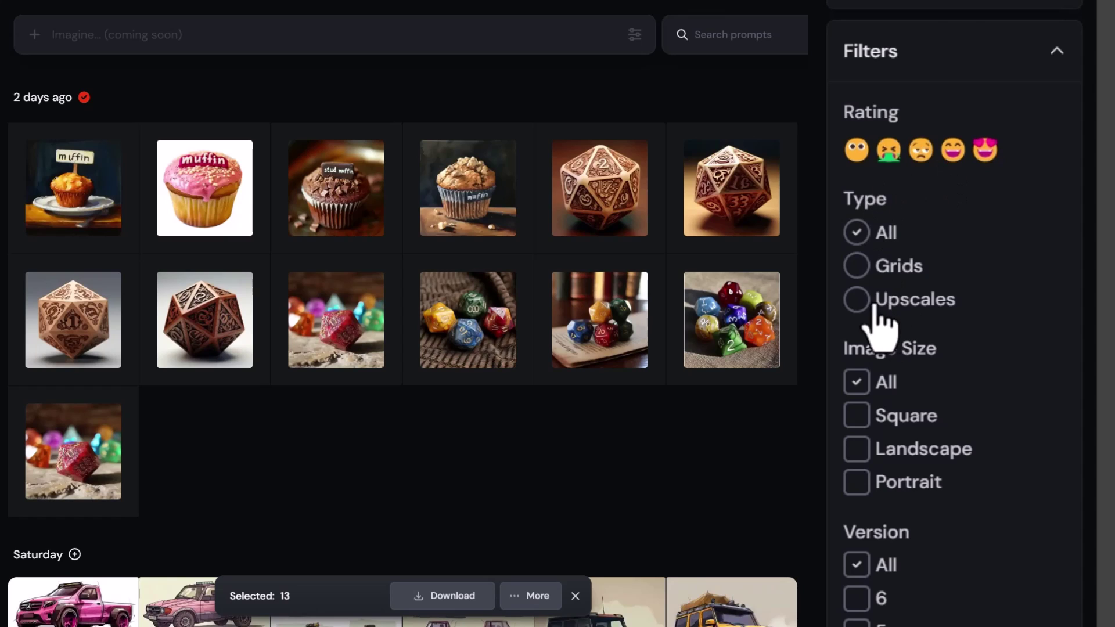
Filter by Upscaled, then Grid images, then reset Type to All.
{"action": "left_click", "coordinate": [858, 299]}
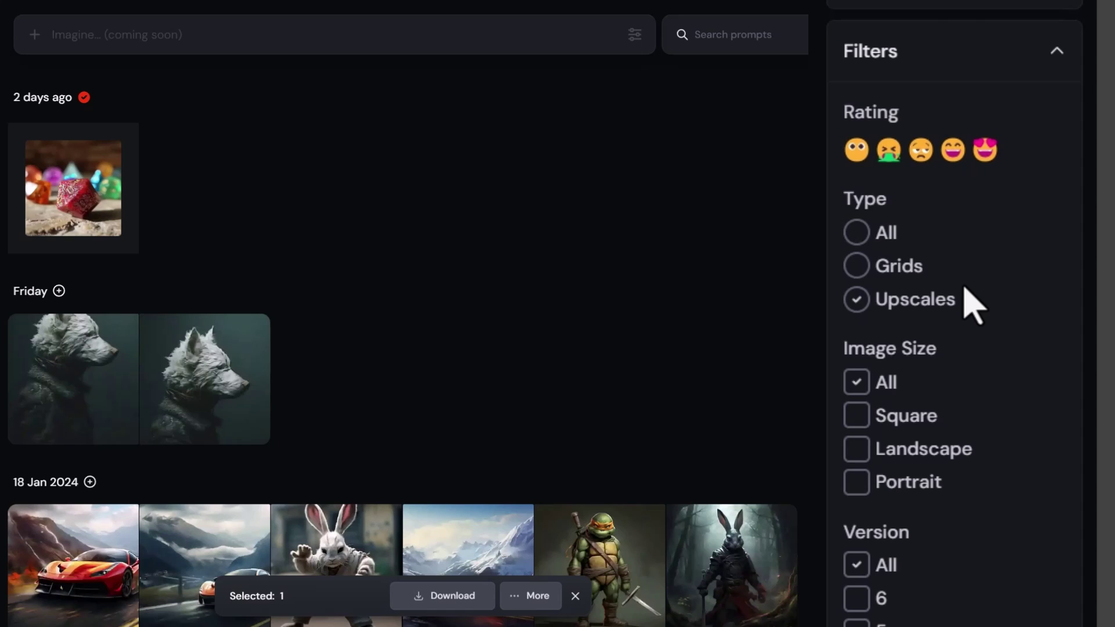
{"action": "left_click", "coordinate": [857, 267]}
{"action": "left_click", "coordinate": [858, 232]}
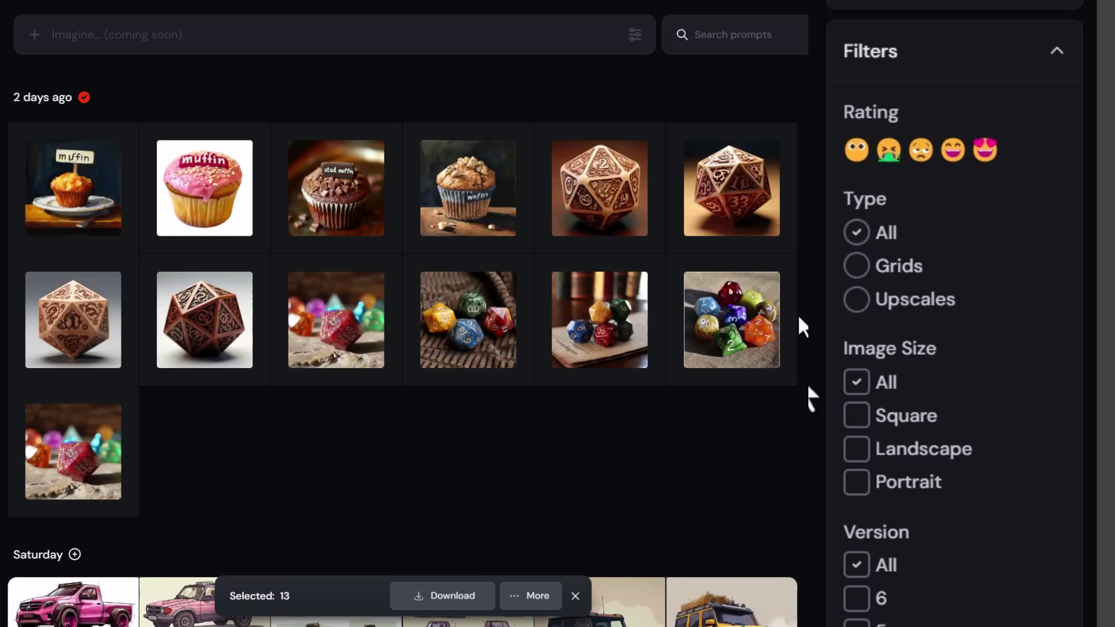
Try the Square, Landscape and Portrait size filters, then reset Image Size to All.
{"action": "left_click", "coordinate": [859, 424]}
{"action": "left_click", "coordinate": [862, 429]}
{"action": "left_click", "coordinate": [863, 454]}
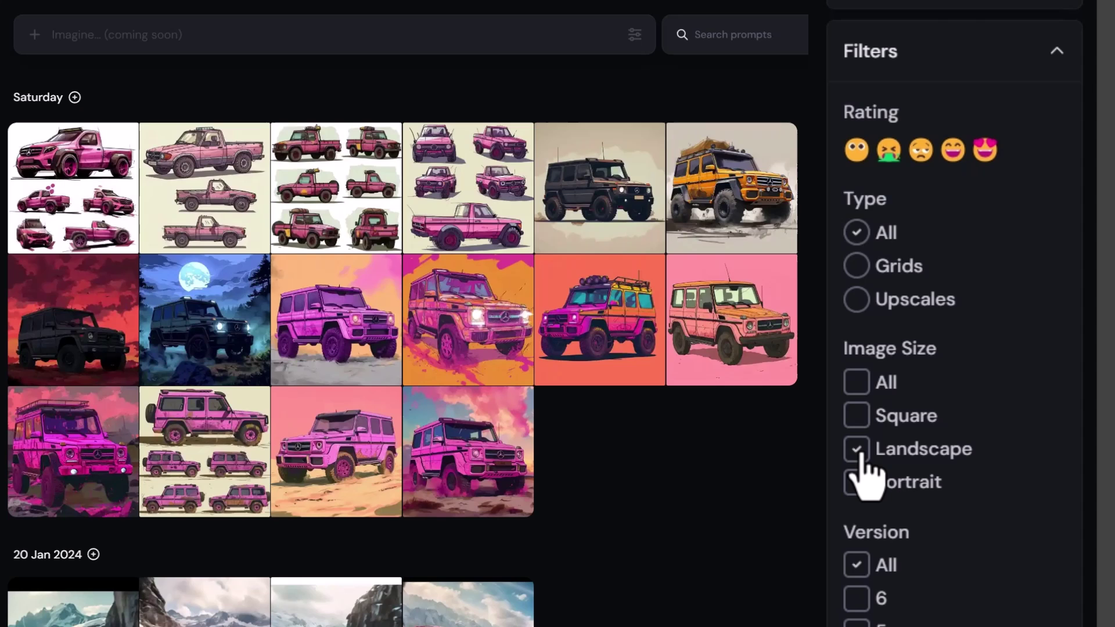
{"action": "left_click", "coordinate": [859, 481]}
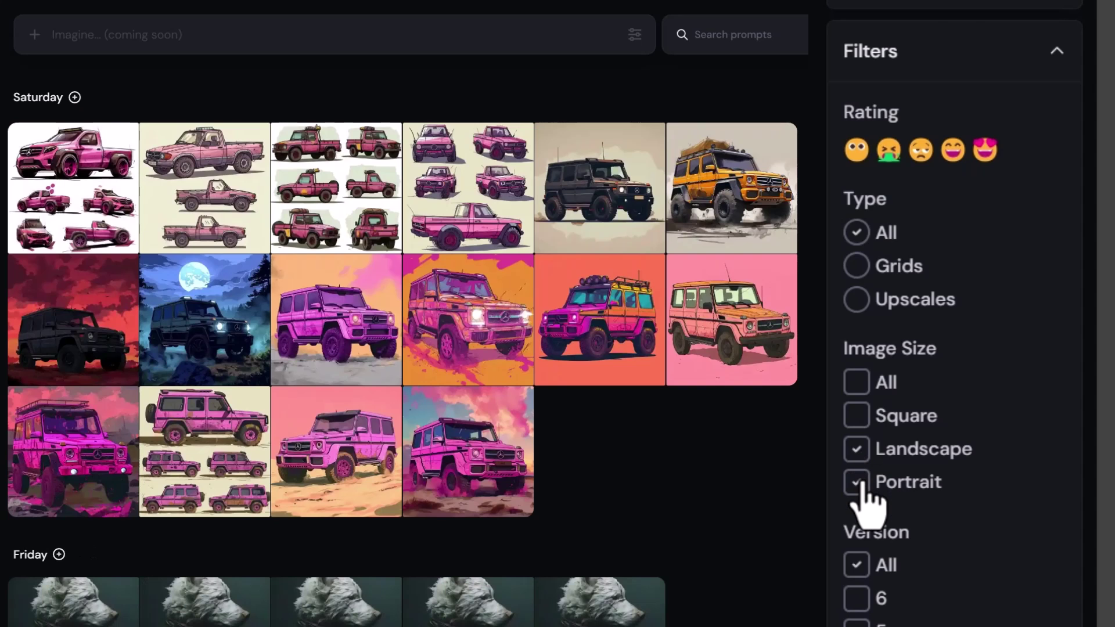
{"action": "left_click", "coordinate": [858, 449]}
{"action": "scroll", "coordinate": [987, 360], "scroll_direction": "down", "scroll_amount": 3}
{"action": "scroll", "coordinate": [998, 290], "scroll_direction": "down", "scroll_amount": 2}
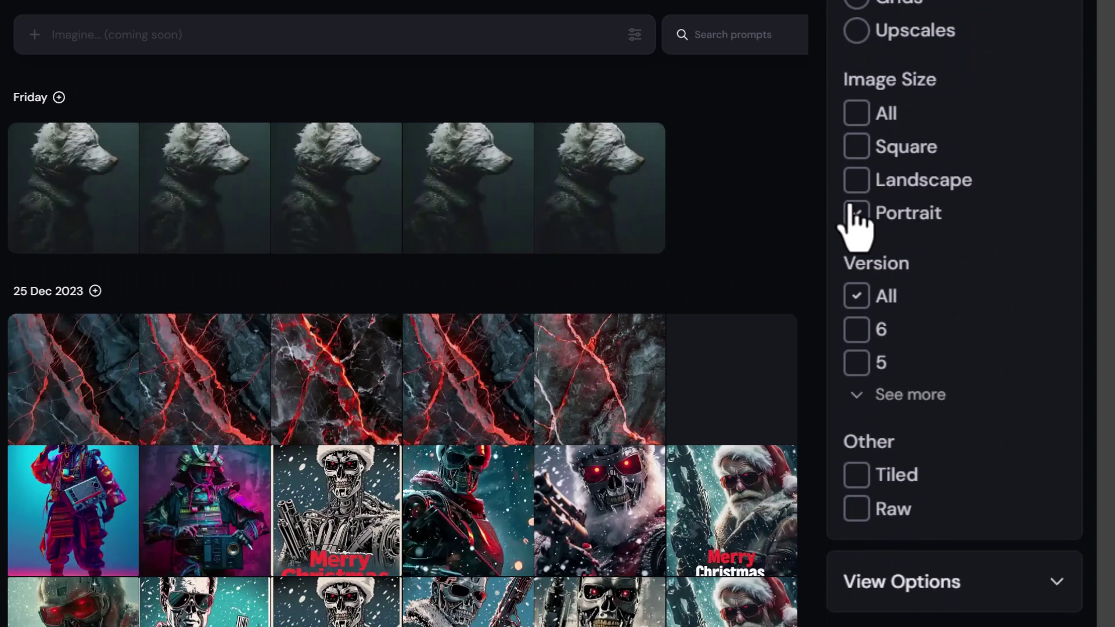
{"action": "left_click", "coordinate": [878, 221]}
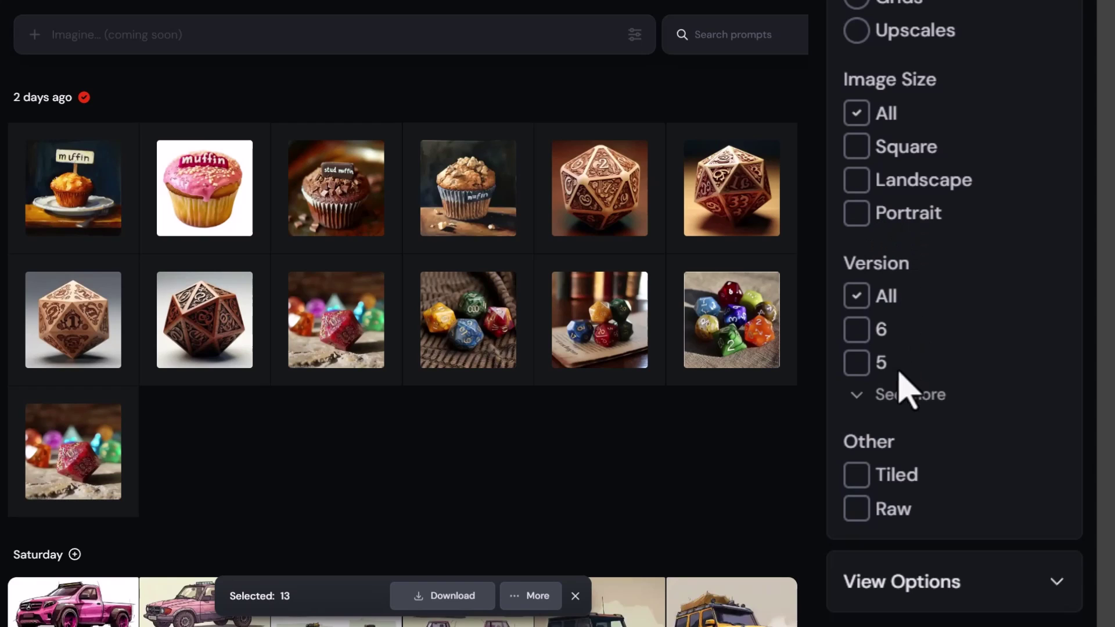
Expand the older version choices, filter to version 3, then reset Version to All.
{"action": "left_click", "coordinate": [909, 395]}
{"action": "scroll", "coordinate": [944, 268], "scroll_direction": "down", "scroll_amount": 1}
{"action": "scroll", "coordinate": [944, 268], "scroll_direction": "down", "scroll_amount": 2}
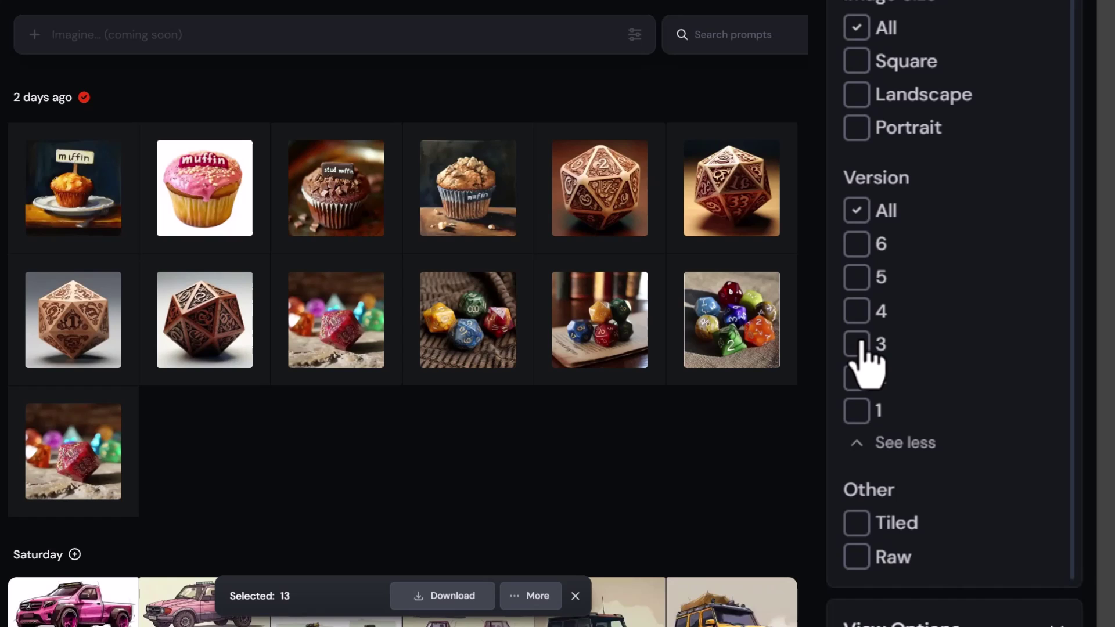
{"action": "left_click", "coordinate": [857, 345]}
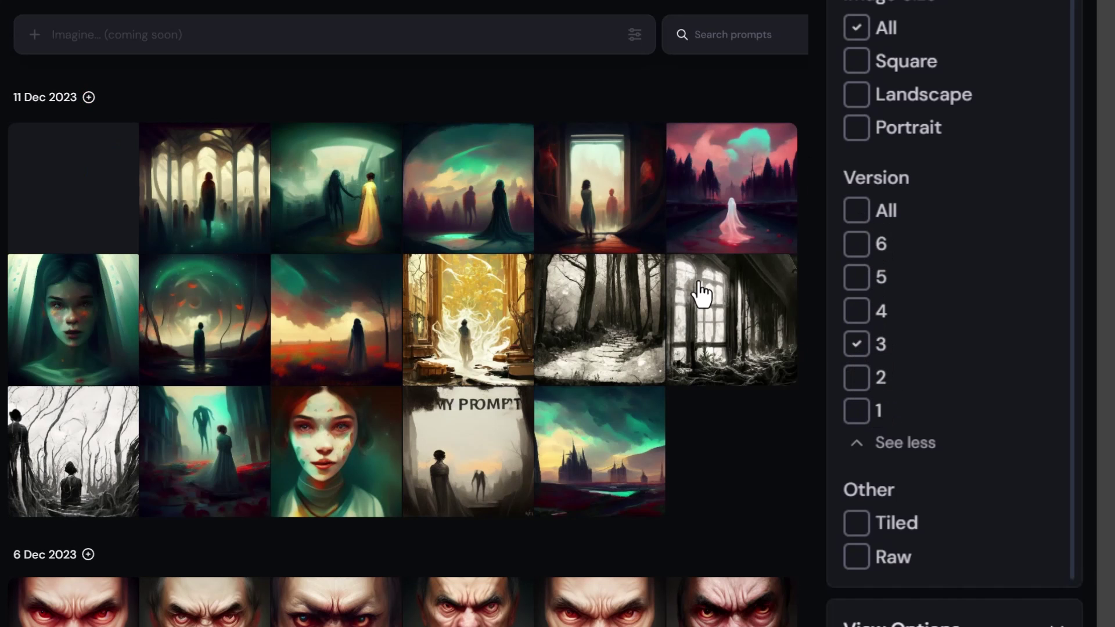
{"action": "scroll", "coordinate": [174, 261], "scroll_direction": "down", "scroll_amount": 10}
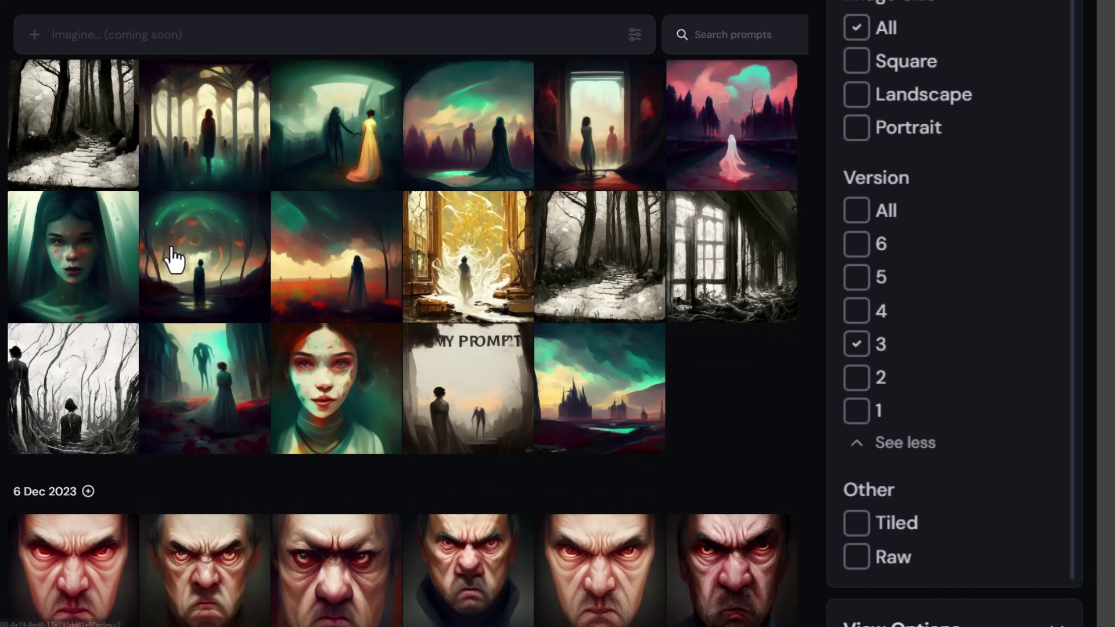
{"action": "scroll", "coordinate": [247, 436], "scroll_direction": "up", "scroll_amount": 7}
{"action": "scroll", "coordinate": [247, 436], "scroll_direction": "up", "scroll_amount": 4}
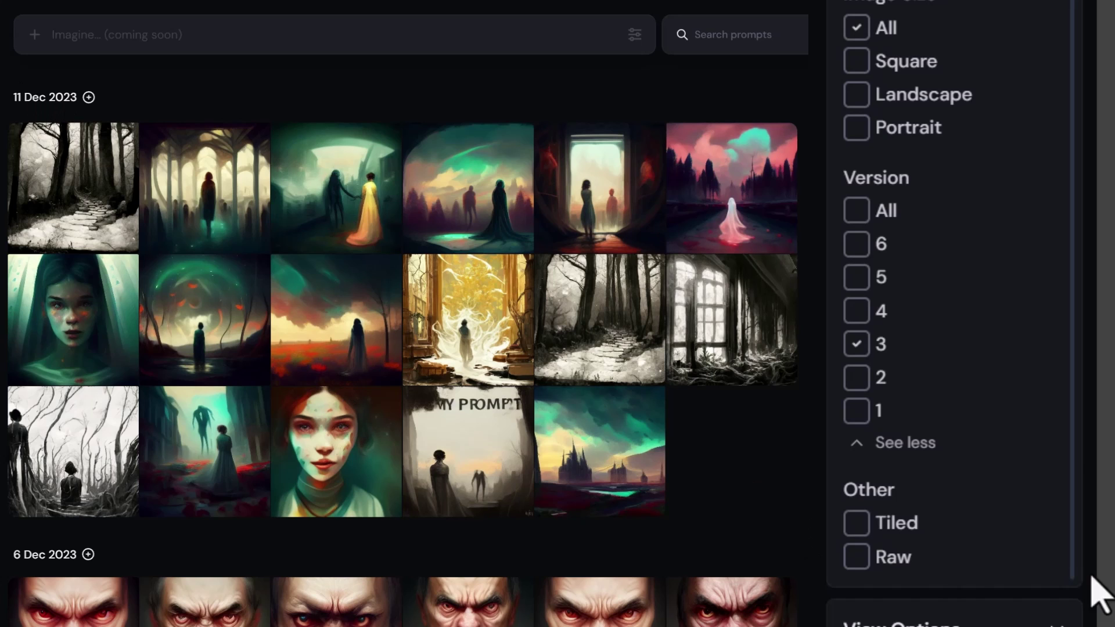
{"action": "left_click", "coordinate": [856, 345]}
Toggle the version 1, 2 and 5 filters in turn, ending with Version on All.
{"action": "left_click", "coordinate": [858, 413]}
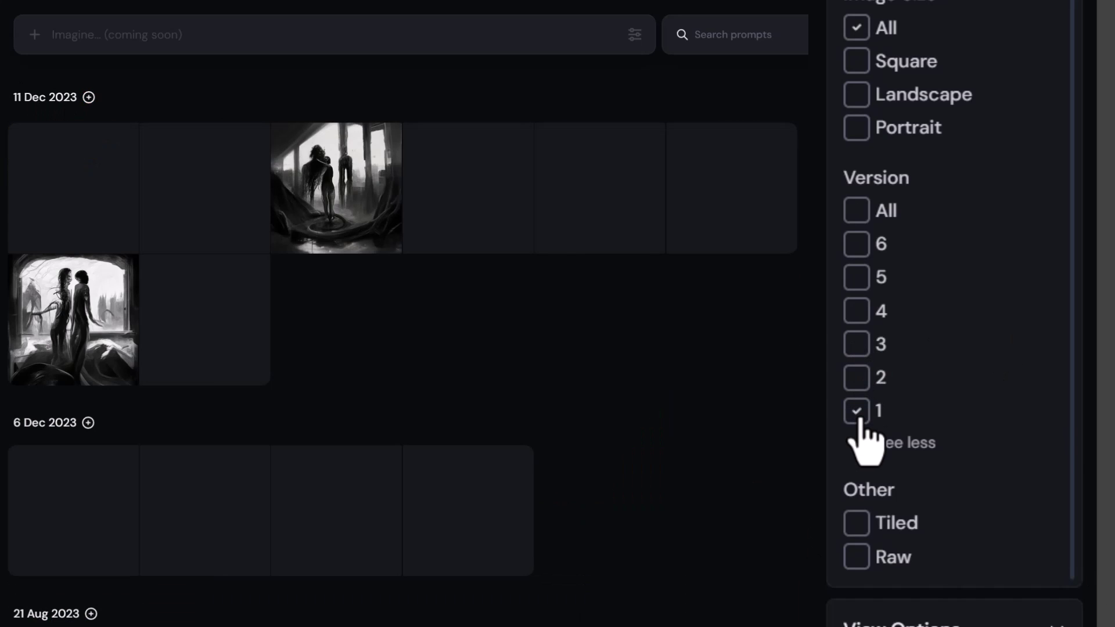
{"action": "left_click", "coordinate": [857, 409]}
{"action": "left_click", "coordinate": [857, 380]}
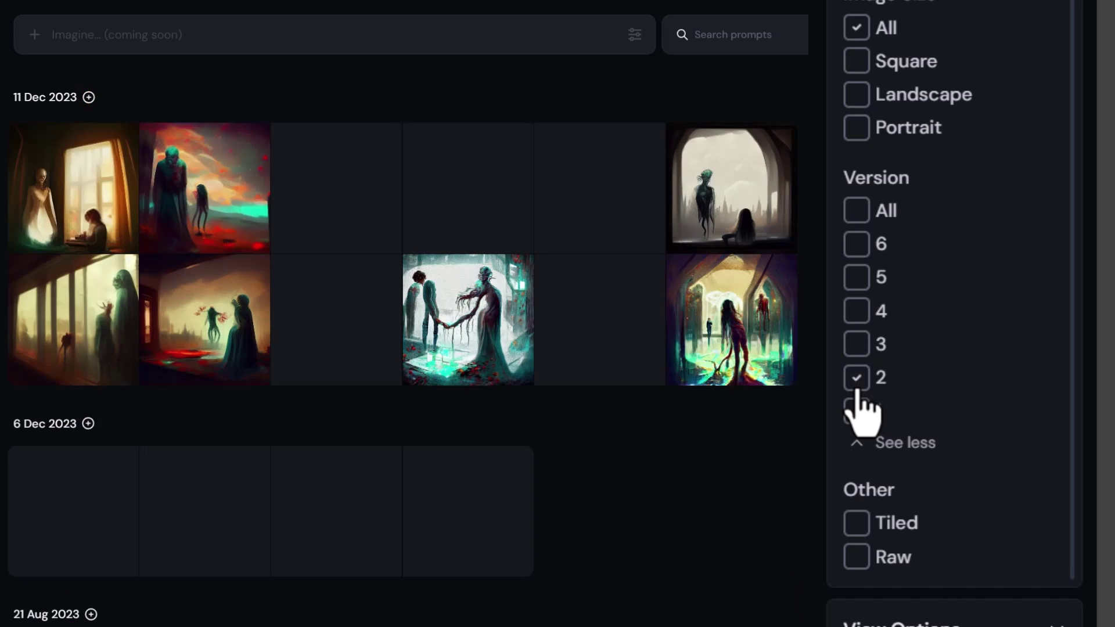
{"action": "left_click", "coordinate": [856, 378]}
{"action": "left_click", "coordinate": [857, 278]}
{"action": "left_click", "coordinate": [858, 278]}
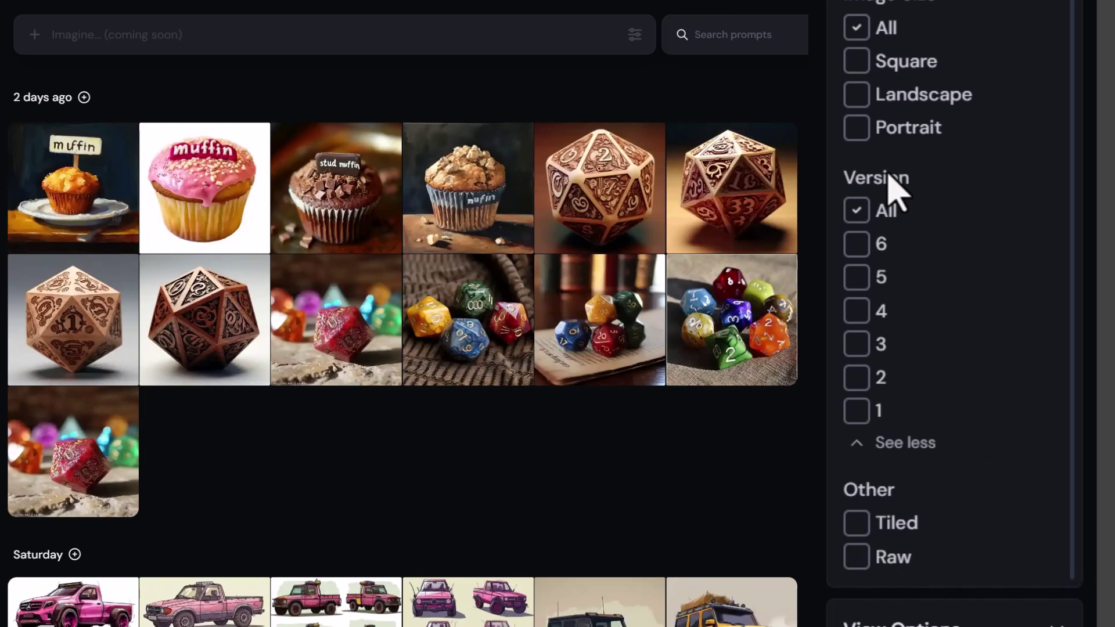
{"action": "scroll", "coordinate": [1057, 615], "scroll_direction": "down", "scroll_amount": 2}
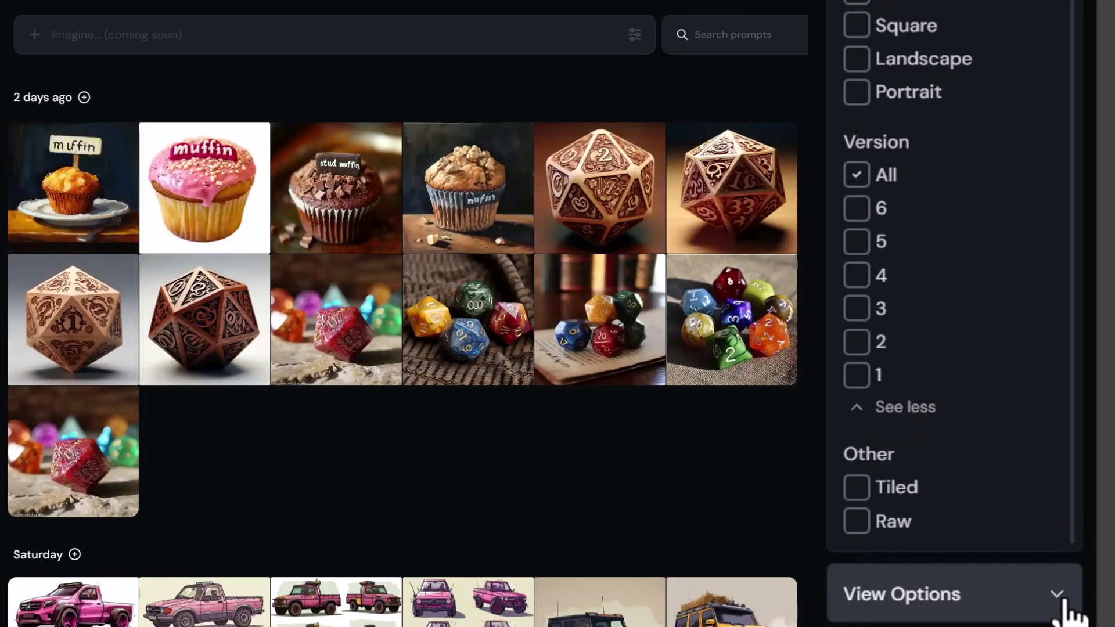
{"action": "left_click", "coordinate": [1070, 607]}
{"action": "scroll", "coordinate": [995, 261], "scroll_direction": "up", "scroll_amount": 3}
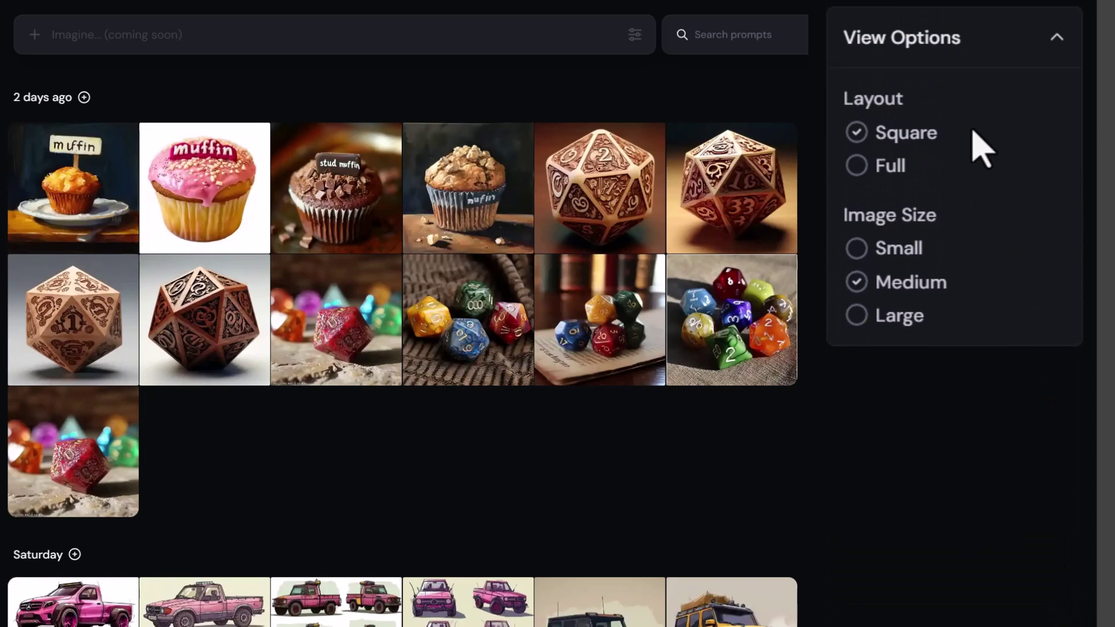
{"action": "left_click", "coordinate": [857, 168]}
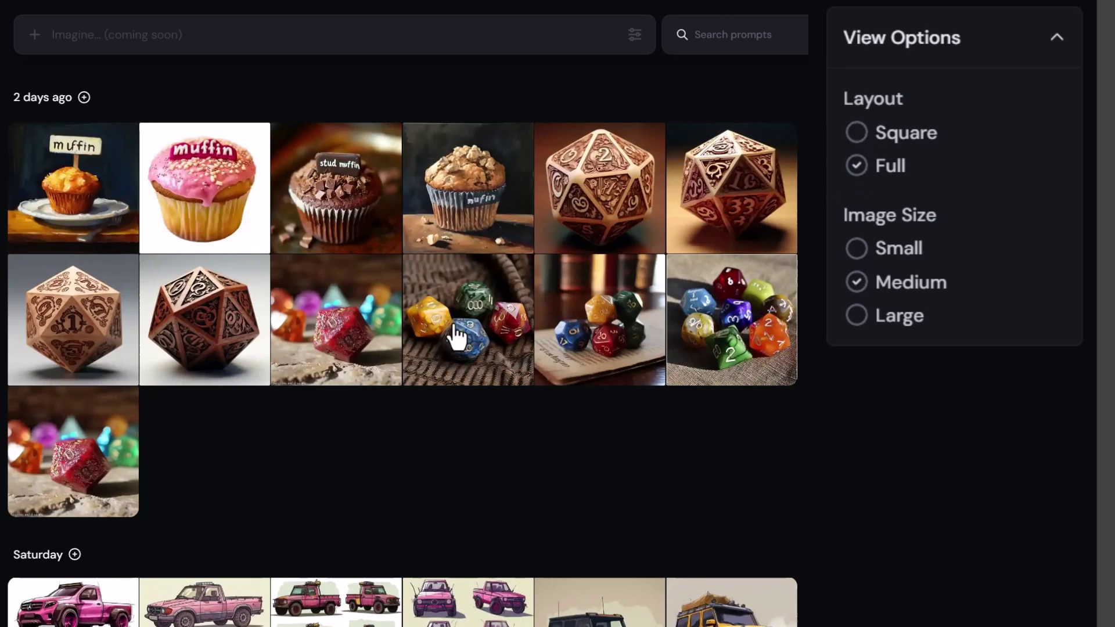
{"action": "scroll", "coordinate": [435, 425], "scroll_direction": "down", "scroll_amount": 1}
{"action": "scroll", "coordinate": [433, 422], "scroll_direction": "down", "scroll_amount": 20}
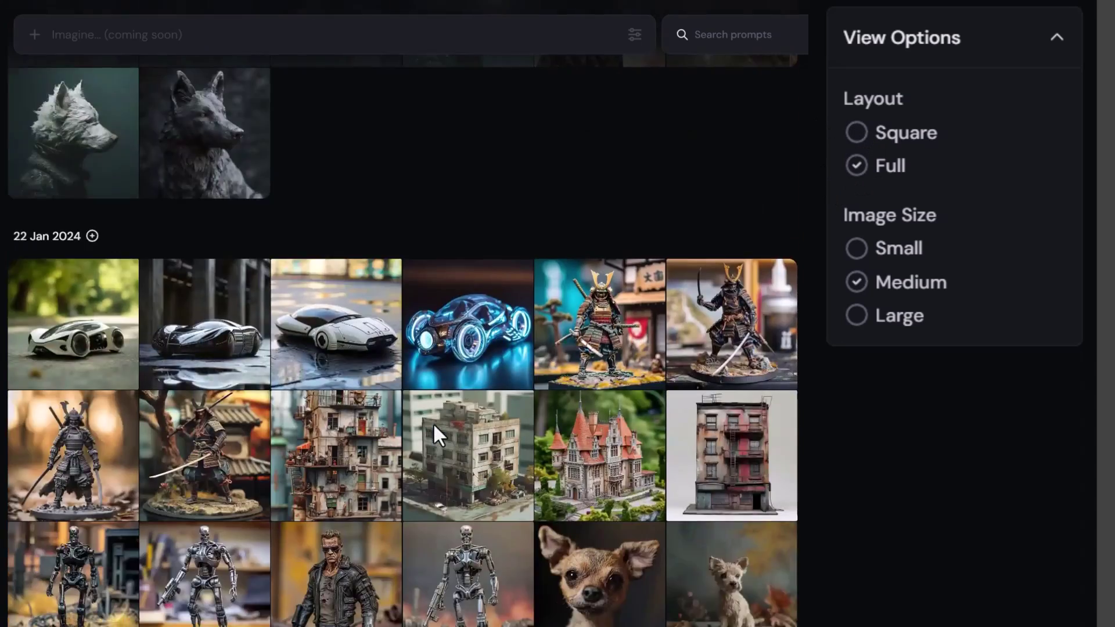
{"action": "scroll", "coordinate": [434, 432], "scroll_direction": "down", "scroll_amount": 7}
{"action": "scroll", "coordinate": [435, 432], "scroll_direction": "up", "scroll_amount": 3}
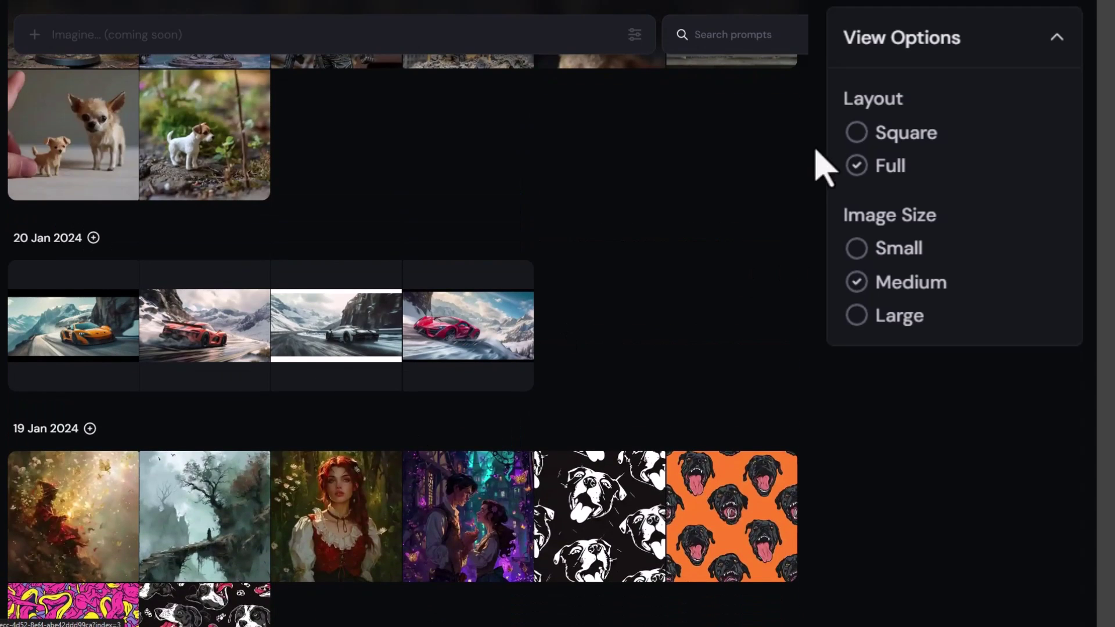
{"action": "left_click", "coordinate": [857, 133]}
{"action": "left_click", "coordinate": [856, 166]}
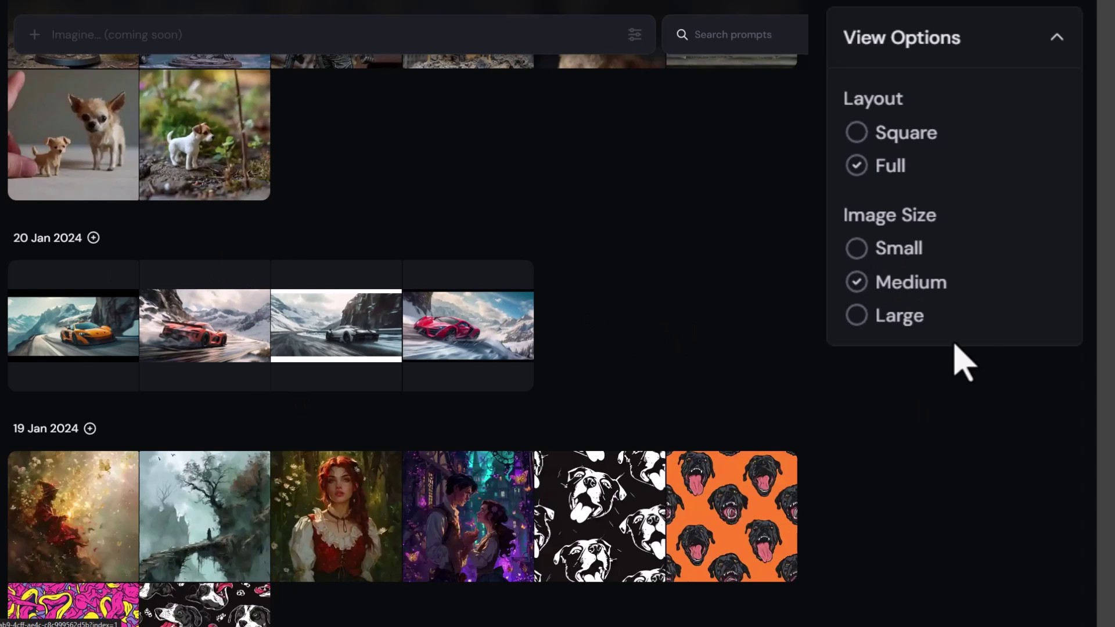
{"action": "left_click", "coordinate": [859, 254]}
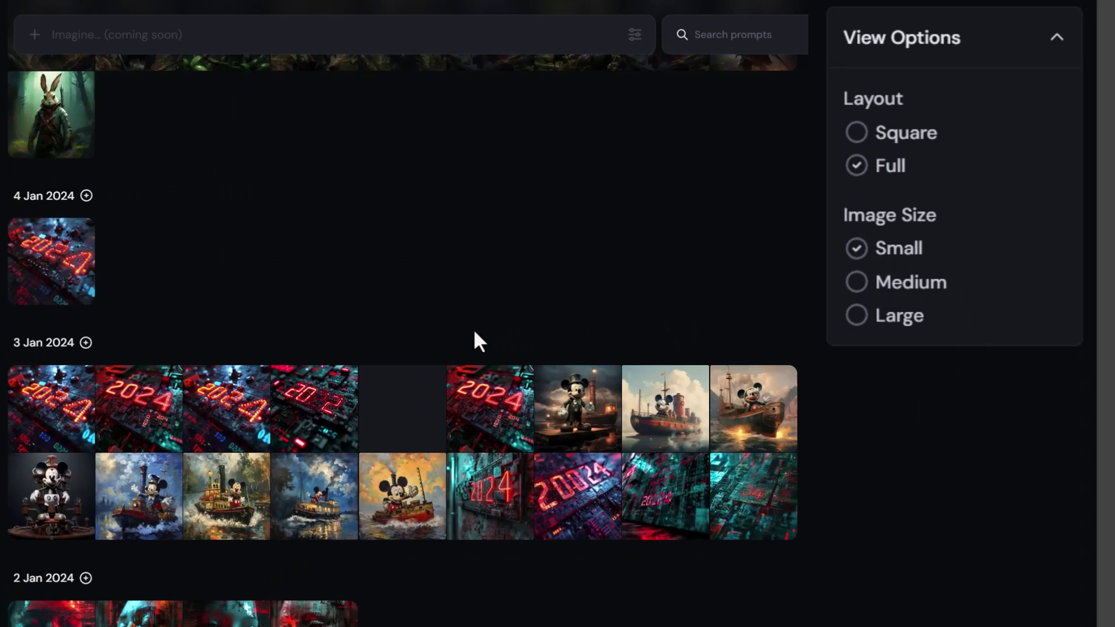
{"action": "scroll", "coordinate": [313, 357], "scroll_direction": "up", "scroll_amount": 10}
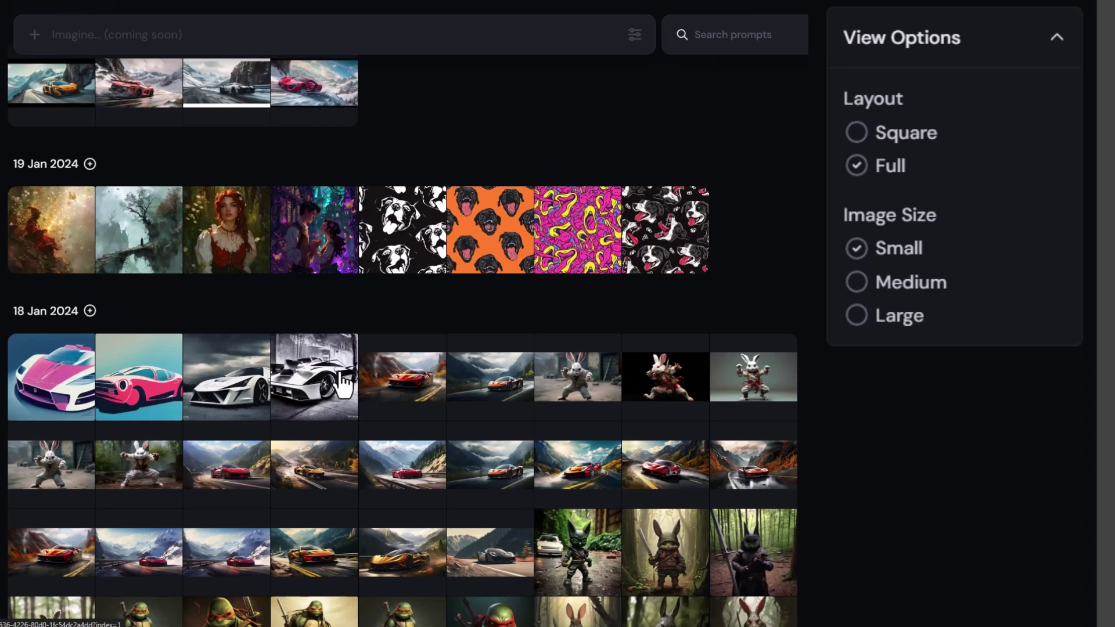
{"action": "scroll", "coordinate": [372, 378], "scroll_direction": "down", "scroll_amount": 2}
{"action": "left_click_drag", "start_coordinate": [779, 196], "coordinate": [584, 374]}
{"action": "left_click_drag", "start_coordinate": [438, 426], "coordinate": [724, 193]}
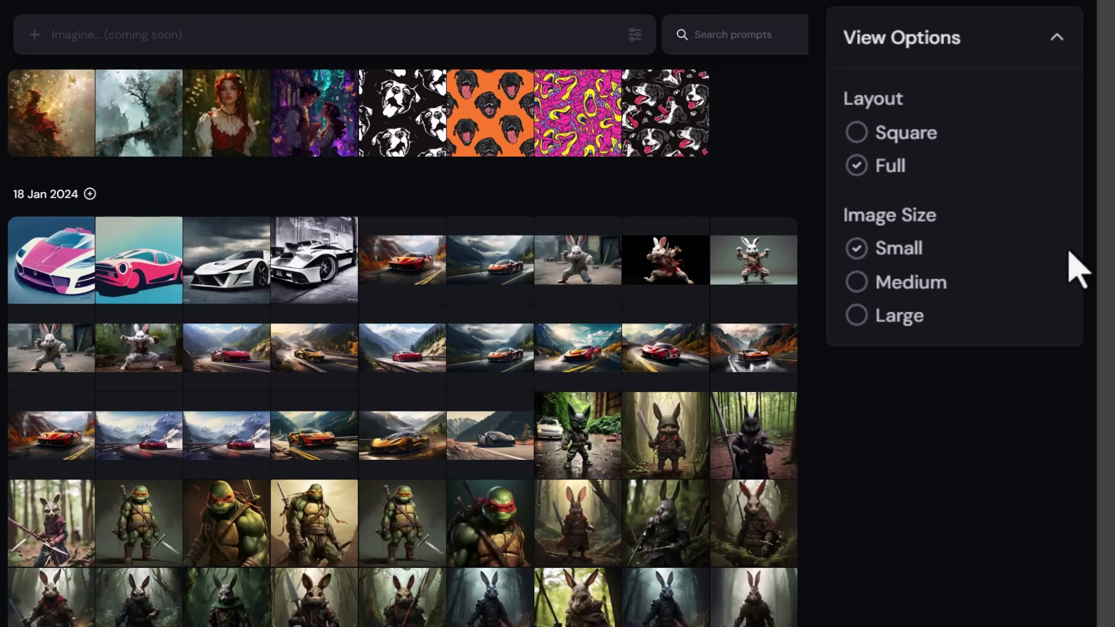
{"action": "left_click", "coordinate": [877, 139]}
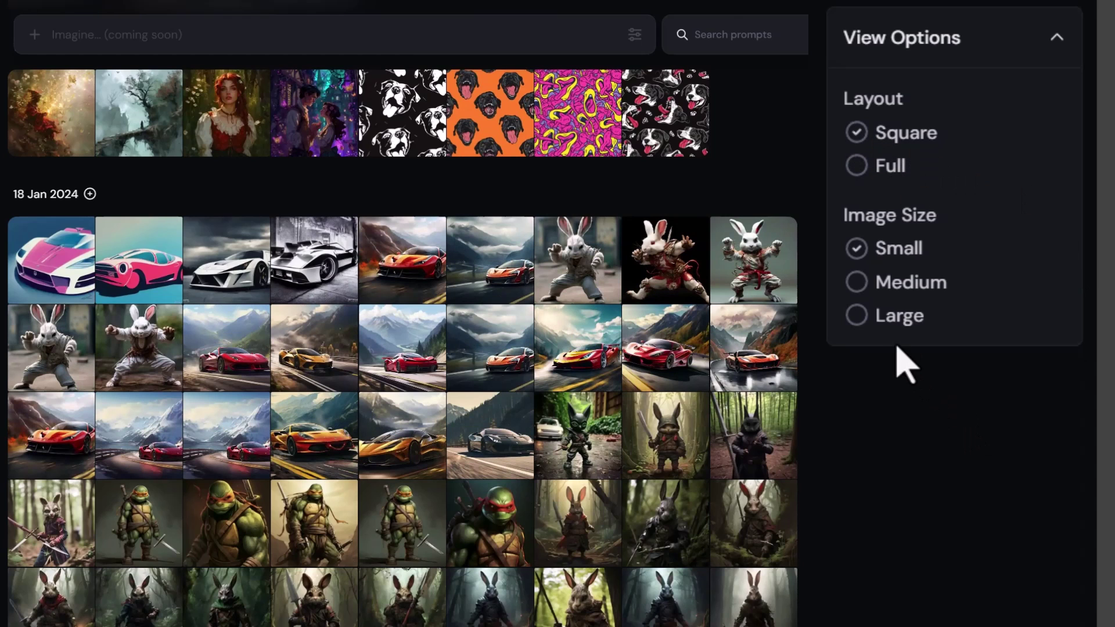
{"action": "left_click", "coordinate": [899, 317]}
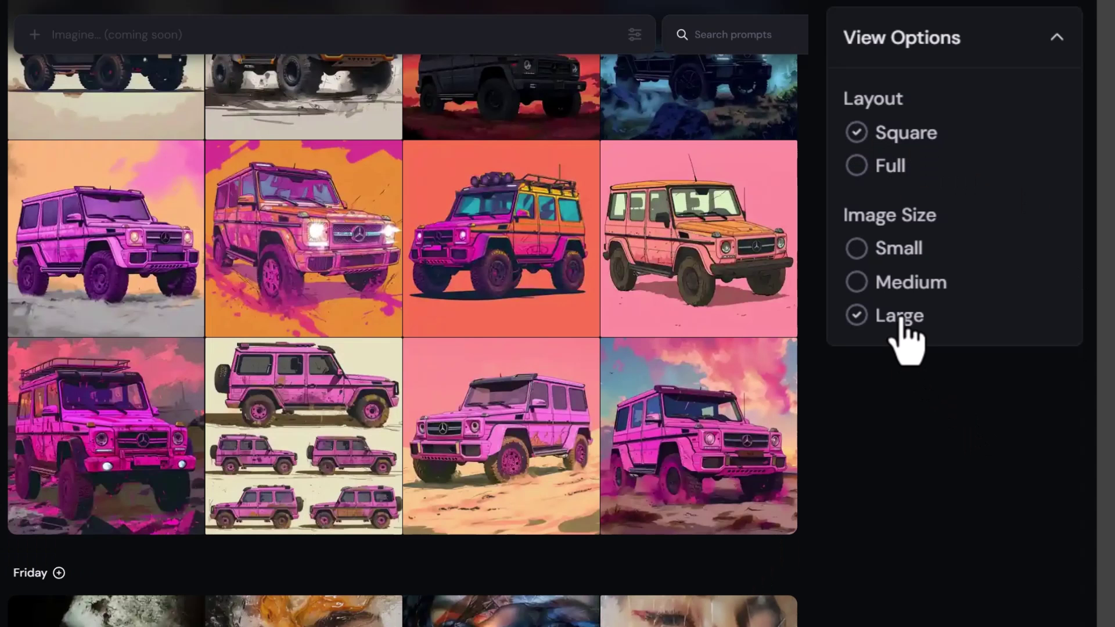
{"action": "scroll", "coordinate": [608, 447], "scroll_direction": "up", "scroll_amount": 15}
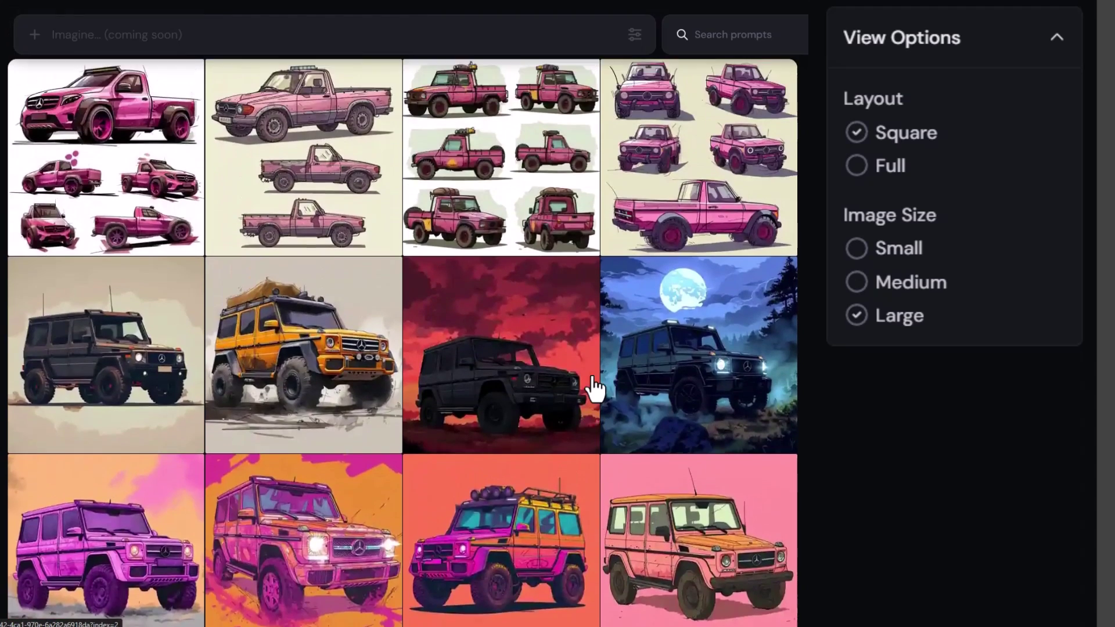
{"action": "scroll", "coordinate": [583, 433], "scroll_direction": "up", "scroll_amount": 8}
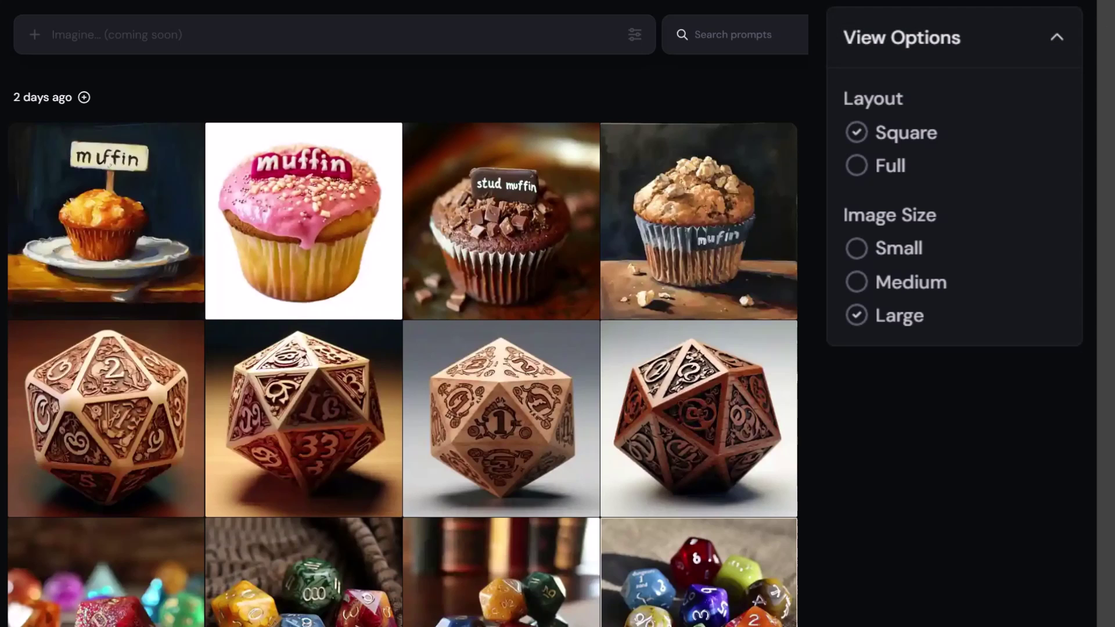
{"action": "scroll", "coordinate": [967, 87], "scroll_direction": "up", "scroll_amount": 4}
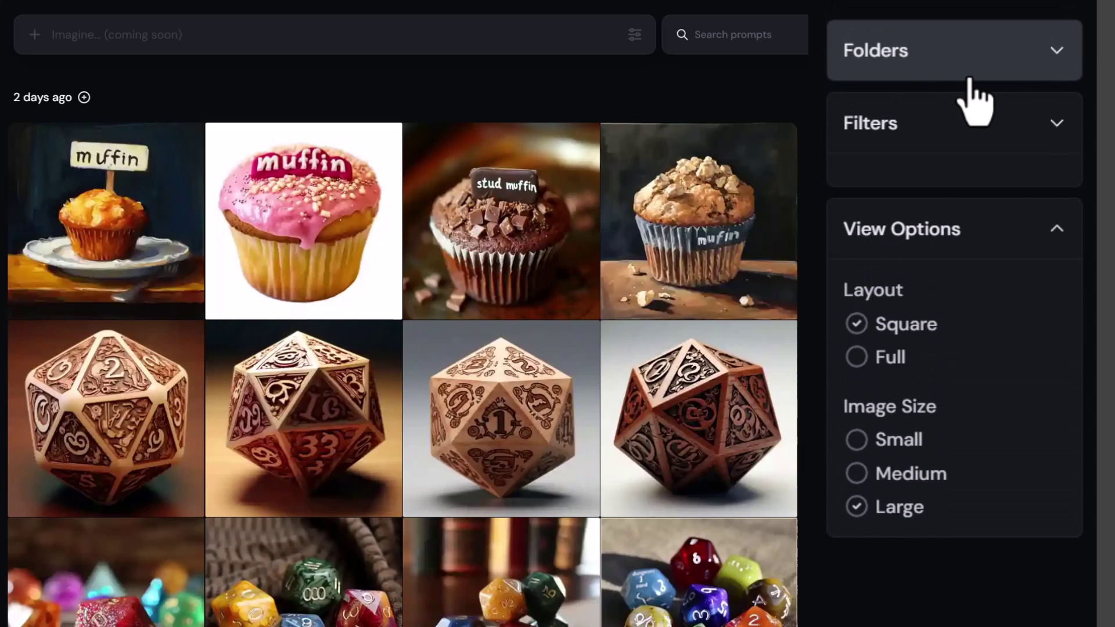
Start a new folder from the Folders list and title it Christmas.
{"action": "left_click", "coordinate": [1055, 52]}
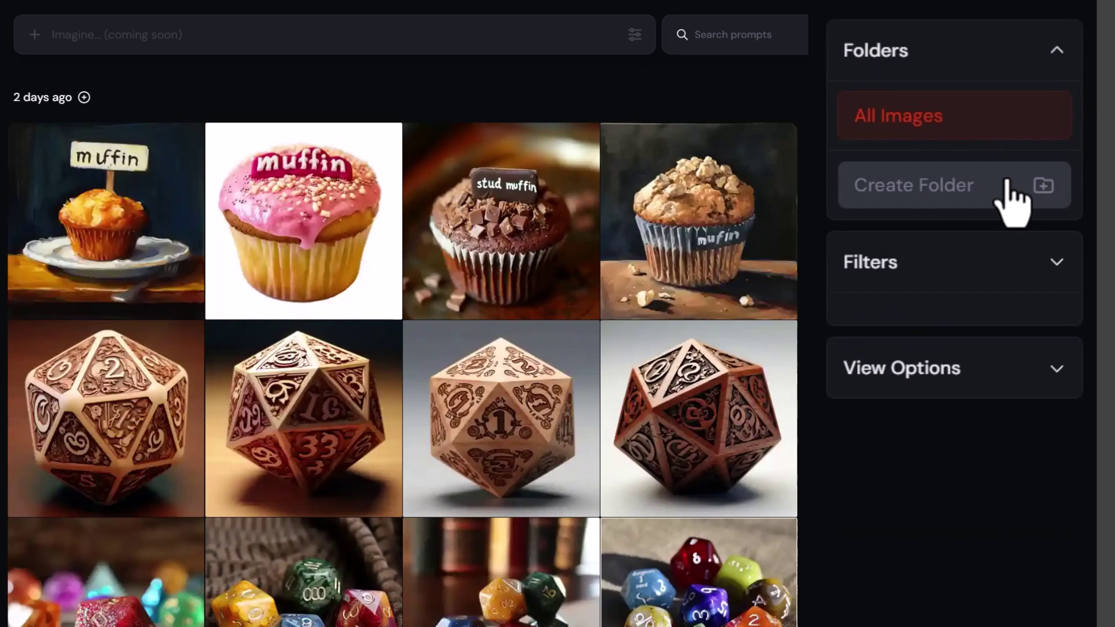
{"action": "left_click", "coordinate": [920, 191]}
{"action": "left_click", "coordinate": [369, 277]}
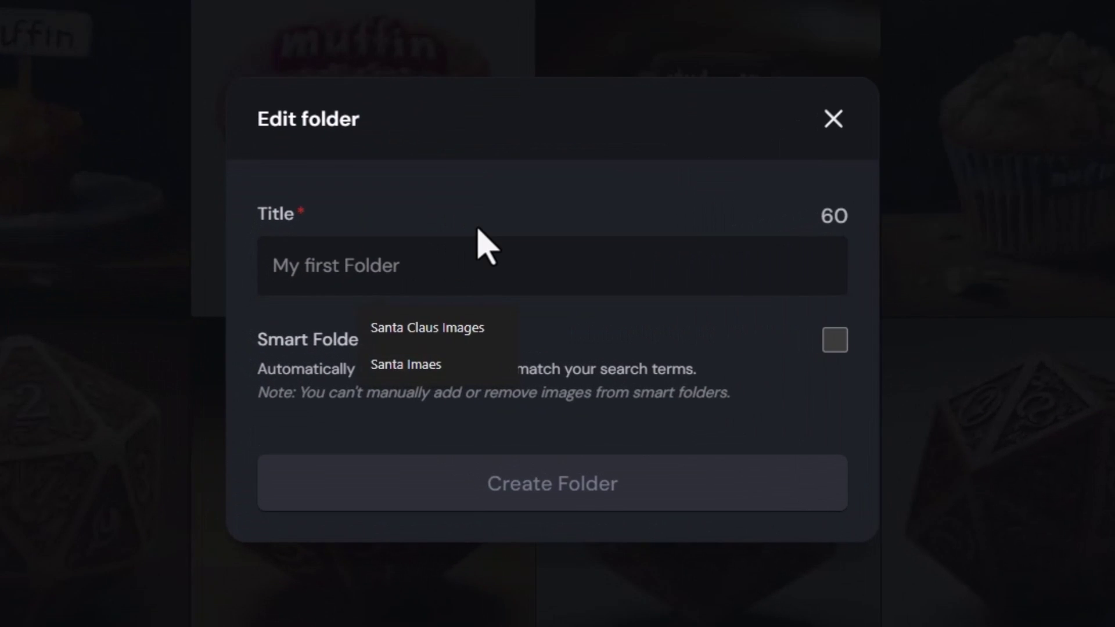
{"action": "type", "text": "Christmas"}
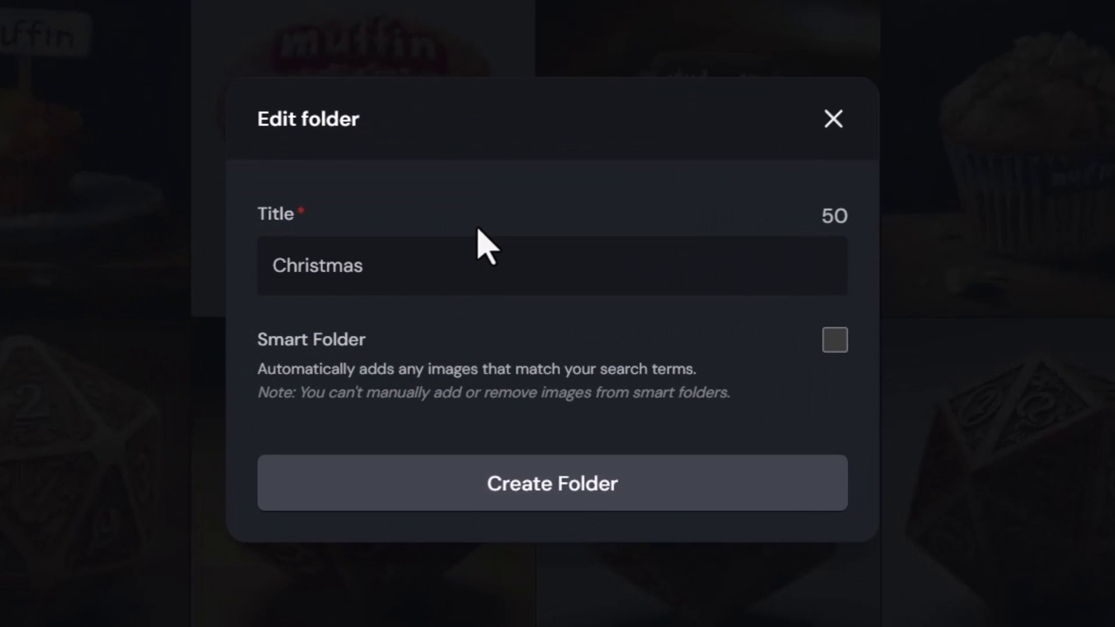
Make it a smart folder with search terms santa, christmas, xmas and create it.
{"action": "left_click", "coordinate": [836, 342]}
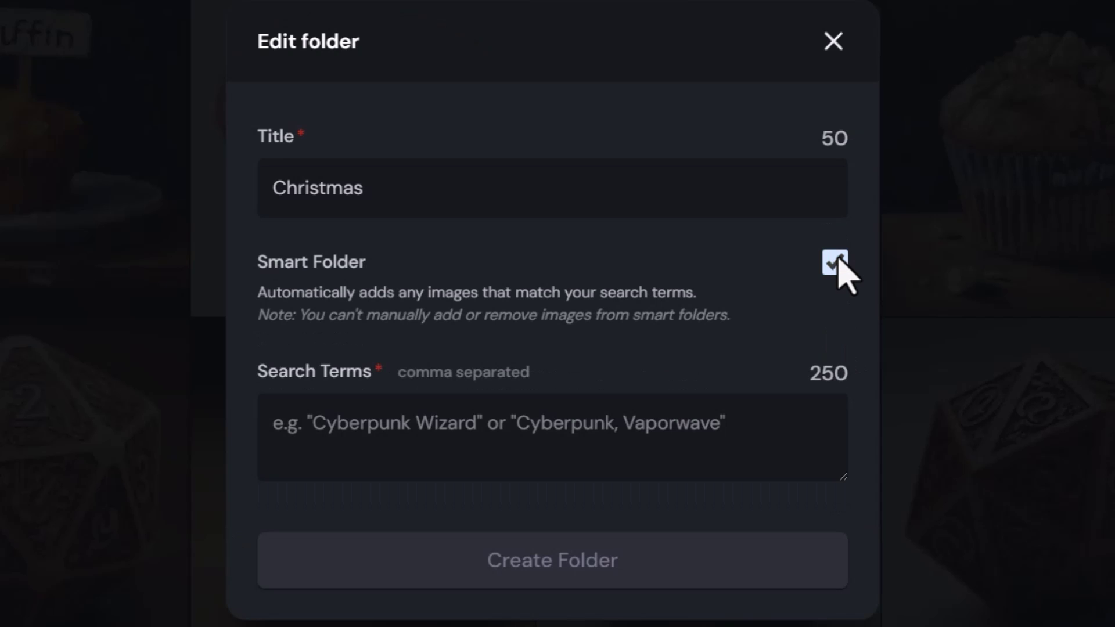
{"action": "left_click_drag", "start_coordinate": [300, 317], "coordinate": [662, 329]}
{"action": "left_click", "coordinate": [545, 441]}
{"action": "type", "text": "santa"}
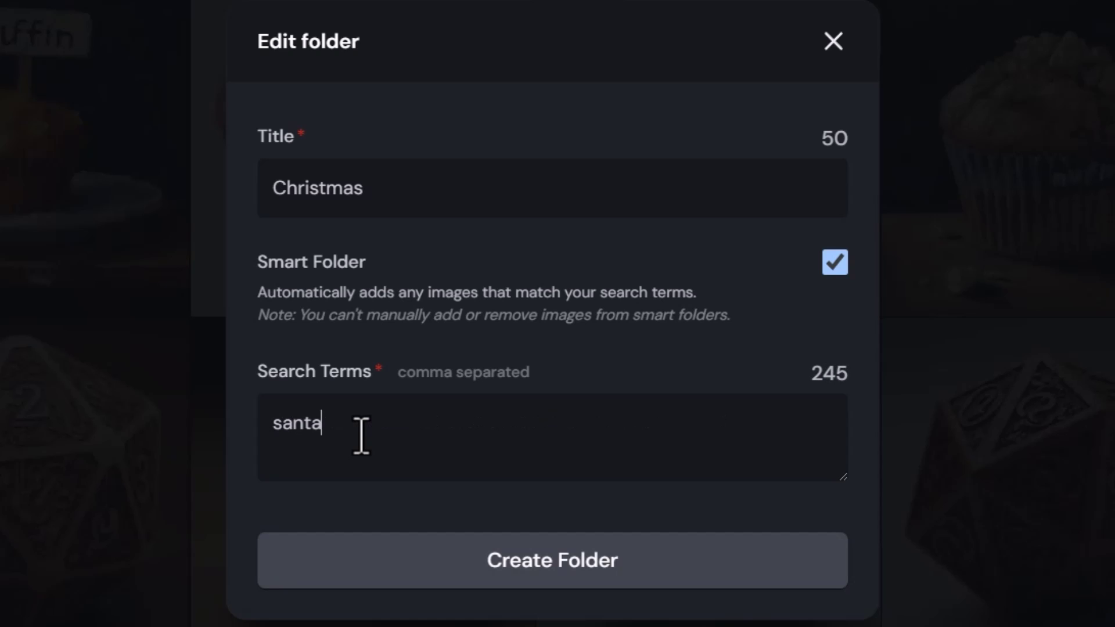
{"action": "type", "text": ", christmas, xmas"}
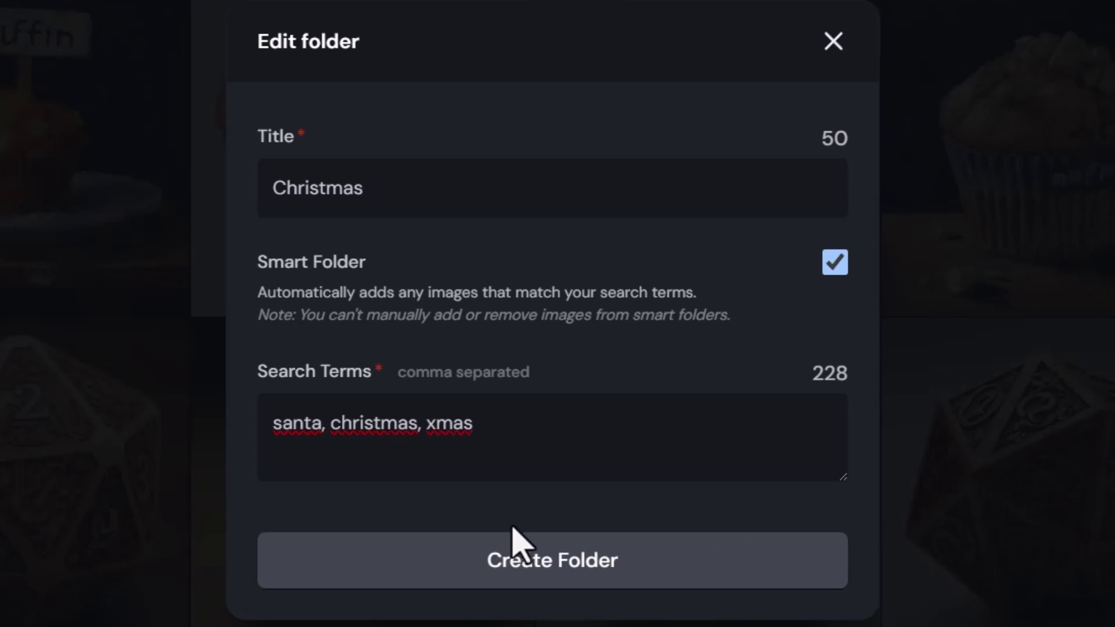
{"action": "left_click", "coordinate": [527, 570]}
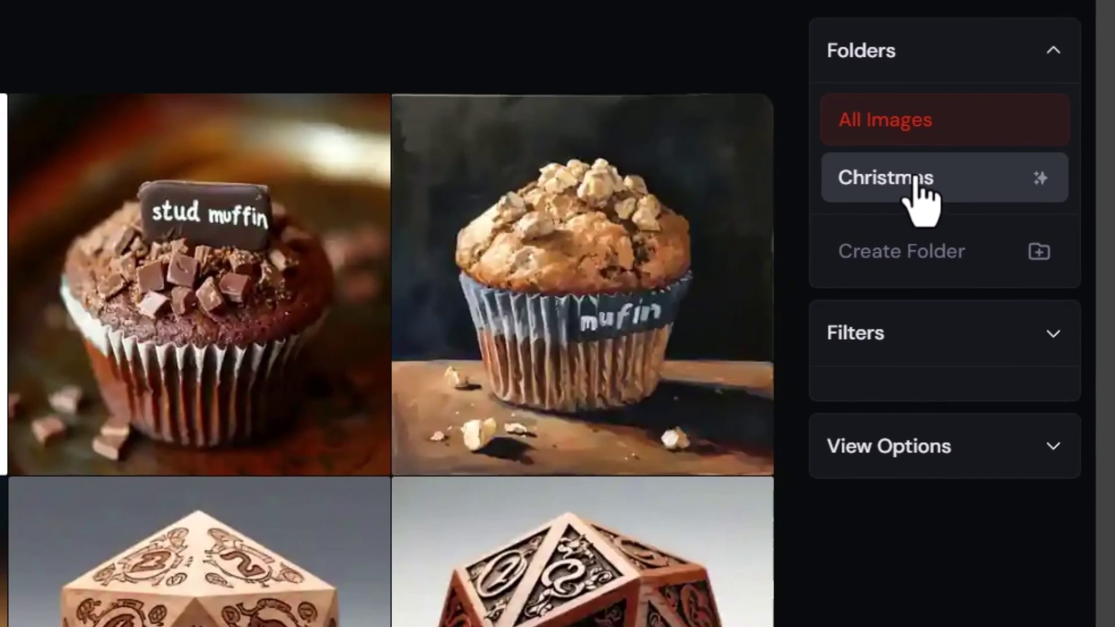
Open the Christmas folder and set View Options image size to Medium, then scroll through.
{"action": "left_click", "coordinate": [915, 177]}
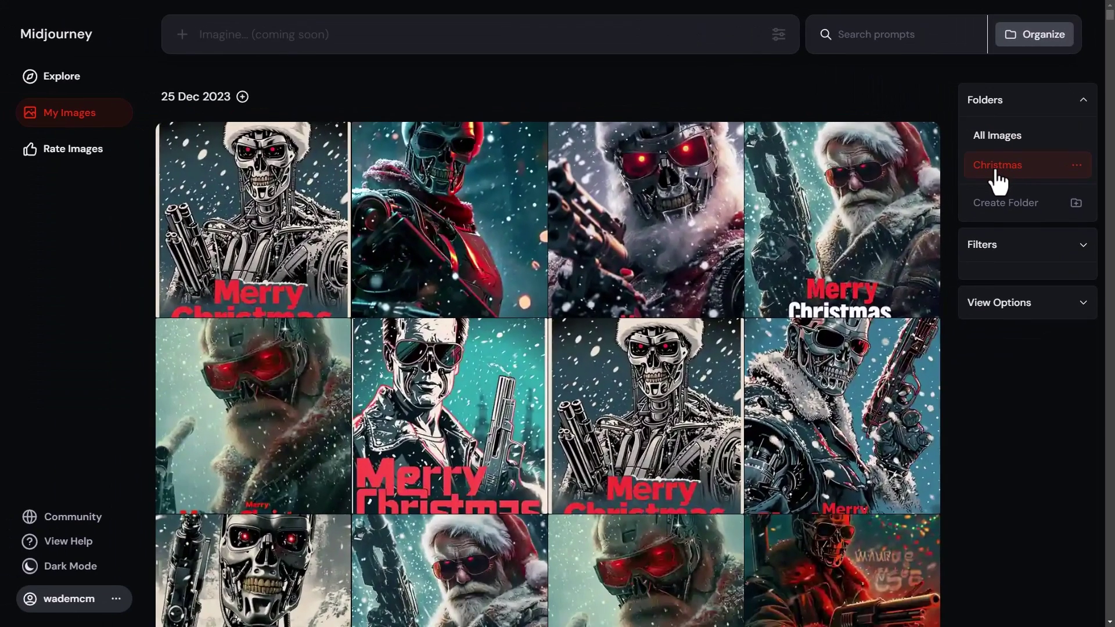
{"action": "left_click", "coordinate": [1009, 302]}
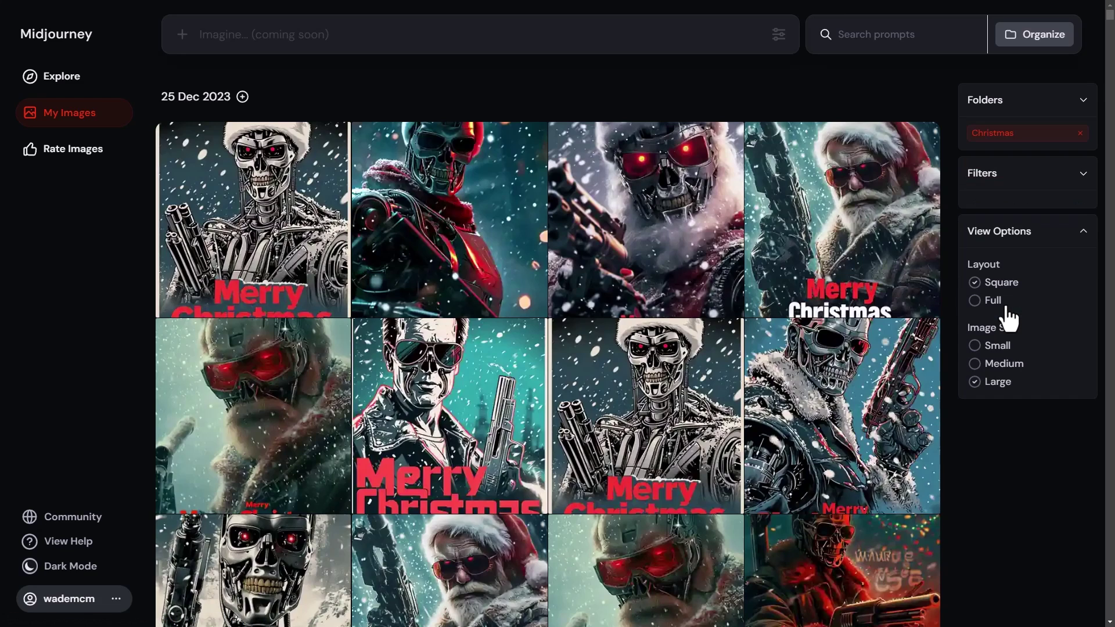
{"action": "left_click", "coordinate": [975, 365]}
{"action": "scroll", "coordinate": [795, 363], "scroll_direction": "down", "scroll_amount": 20}
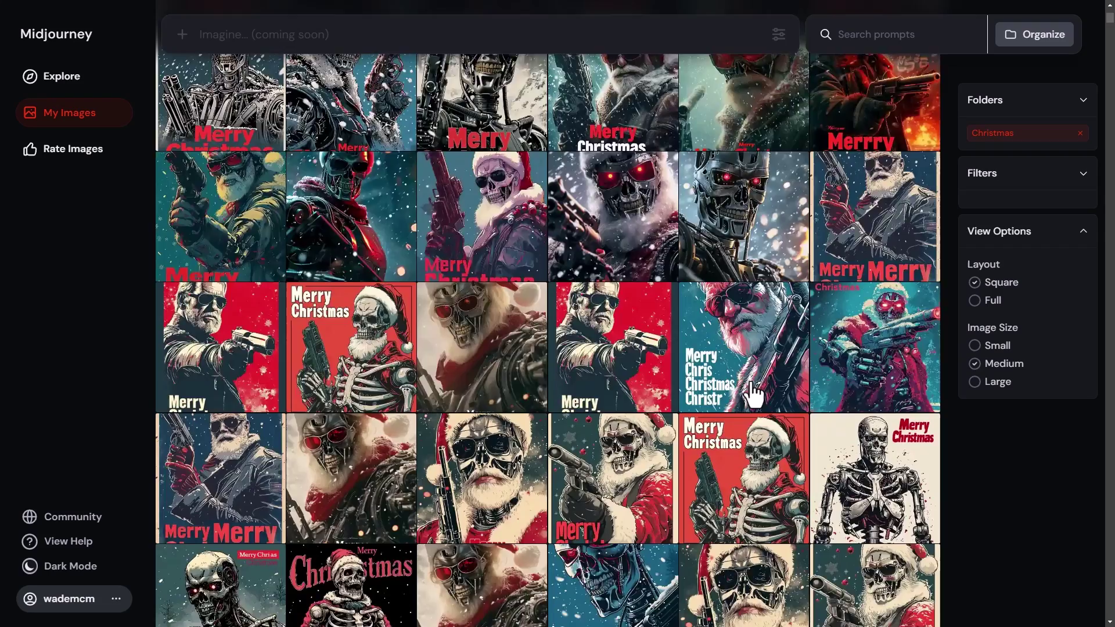
{"action": "scroll", "coordinate": [778, 479], "scroll_direction": "down", "scroll_amount": 15}
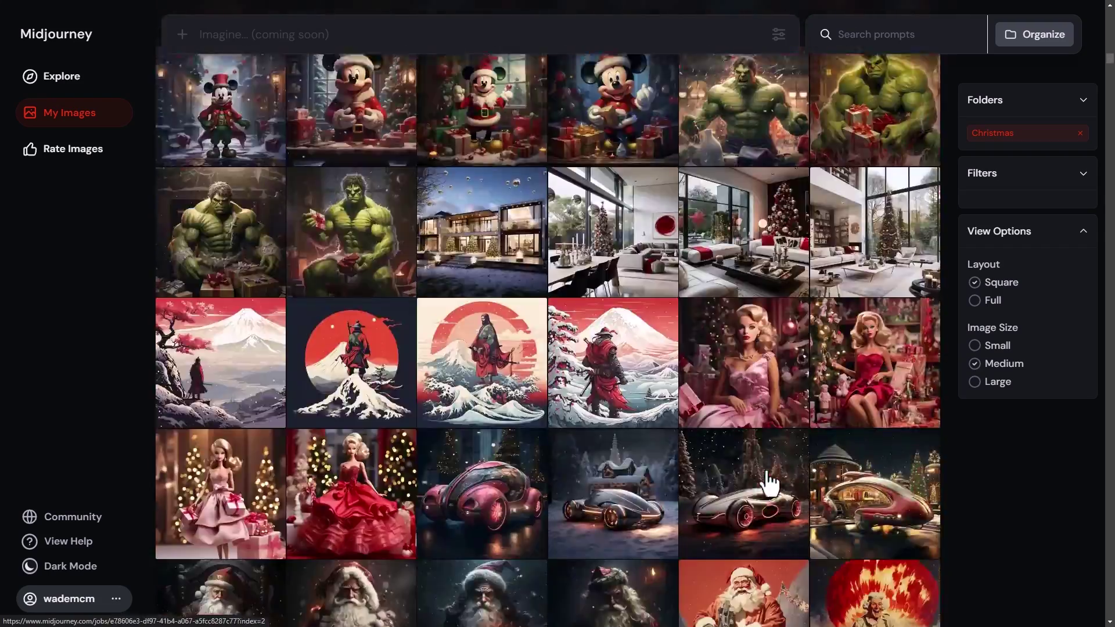
{"action": "left_click_drag", "start_coordinate": [1109, 66], "coordinate": [1111, 19]}
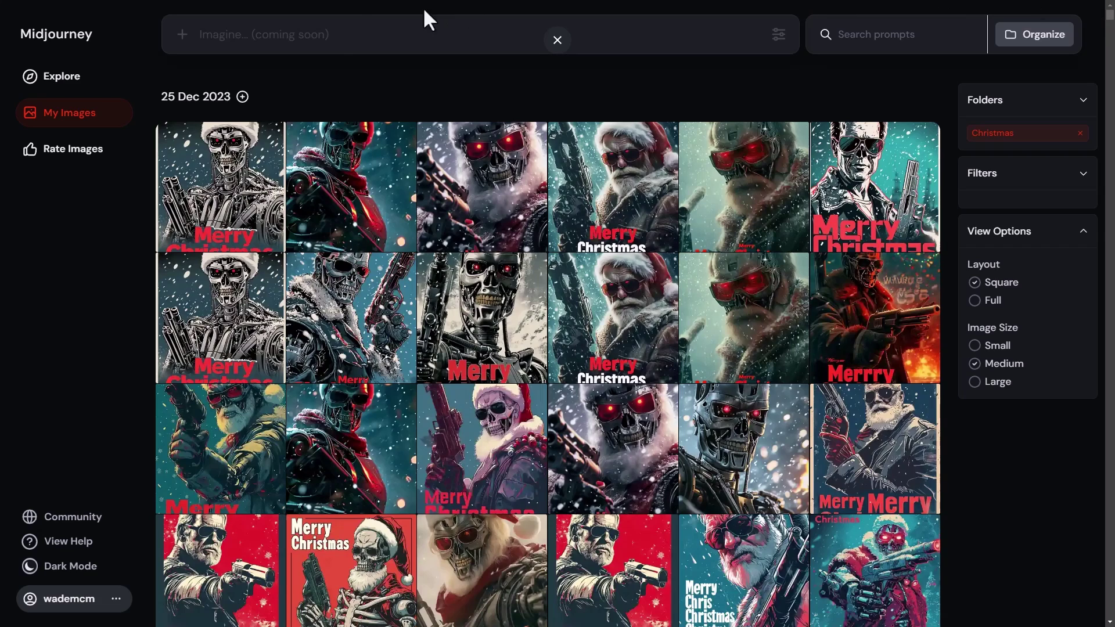
Put the cursor in the Search prompts box above the Christmas images.
{"action": "left_click", "coordinate": [875, 34]}
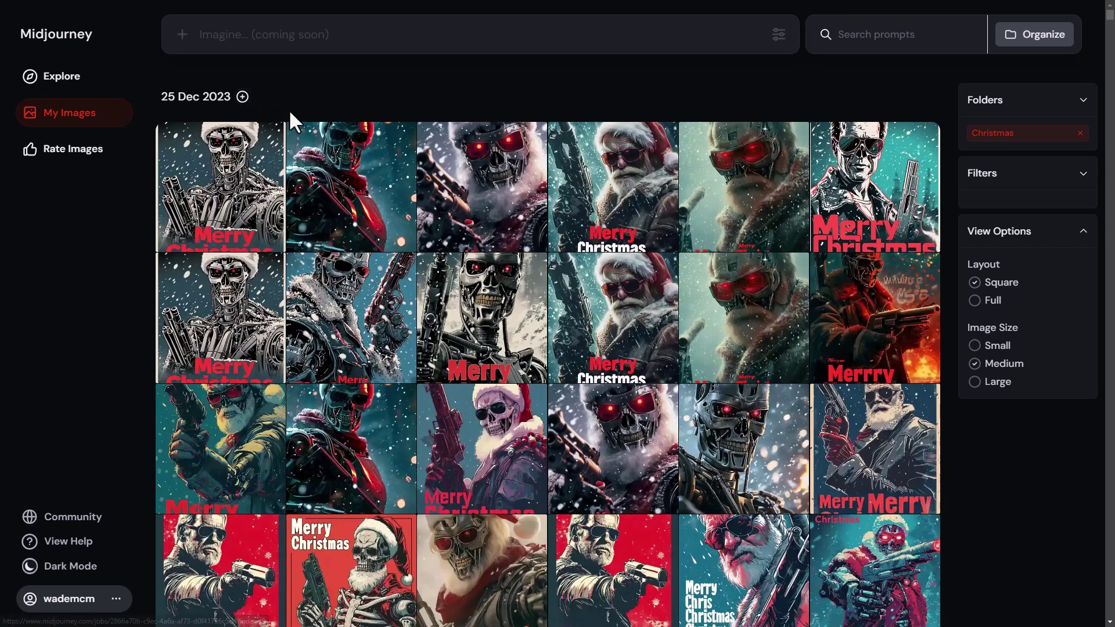
Select all the 25 Dec and 24 Dec 2023 images via their date headers.
{"action": "mouse_move", "coordinate": [743, 171]}
{"action": "left_mouse_down"}
{"action": "mouse_move", "coordinate": [615, 313]}
{"action": "mouse_move", "coordinate": [497, 324]}
{"action": "mouse_move", "coordinate": [587, 217]}
{"action": "mouse_move", "coordinate": [256, 110]}
{"action": "left_mouse_up"}
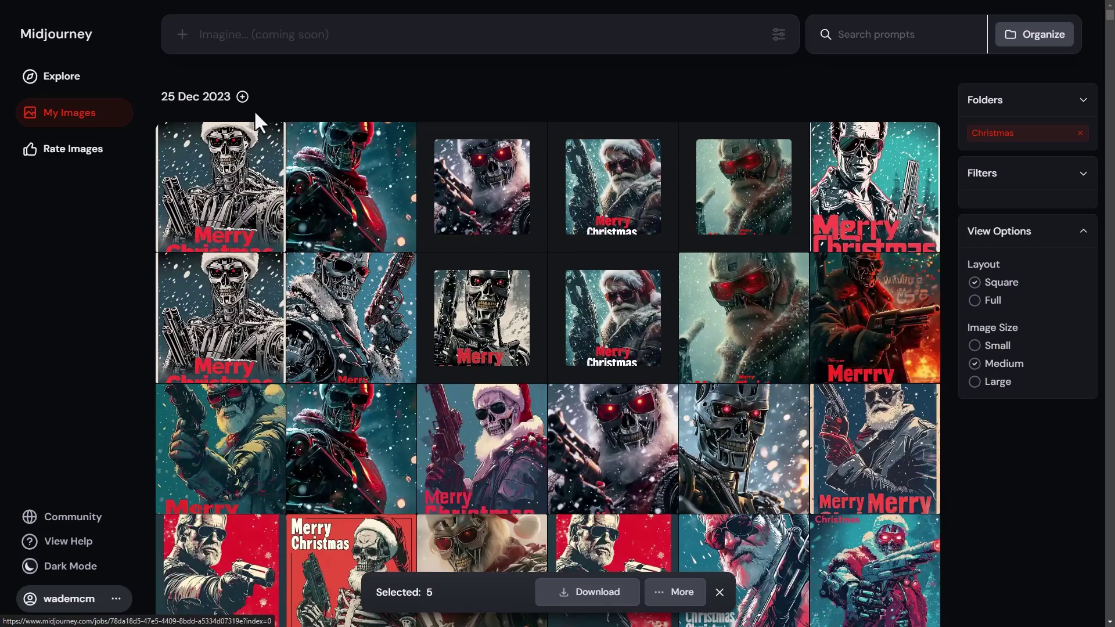
{"action": "left_click", "coordinate": [243, 97]}
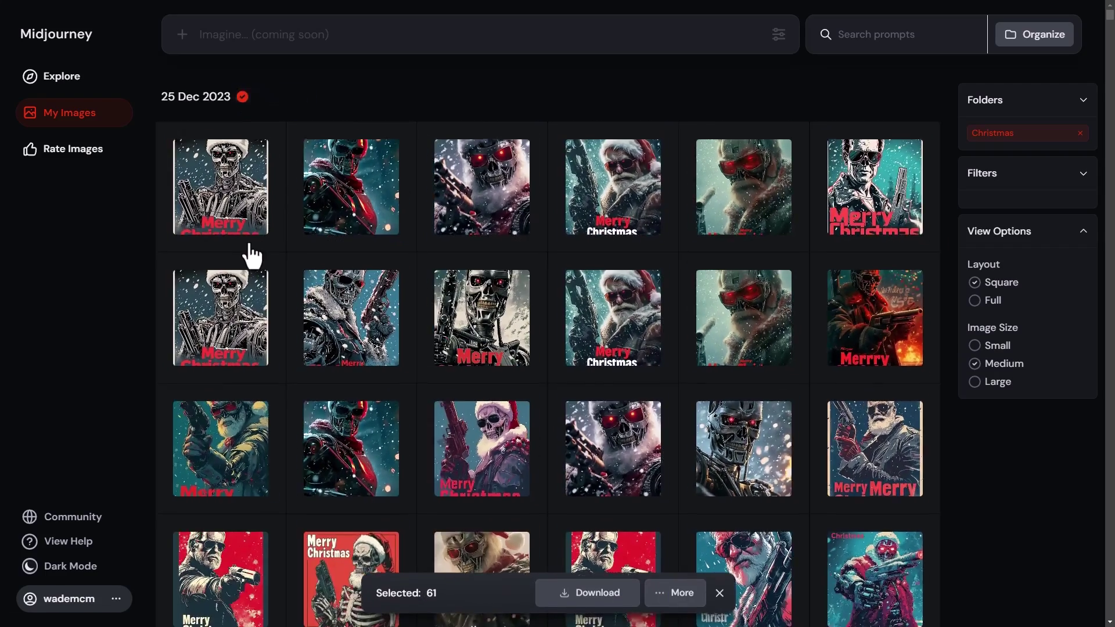
{"action": "scroll", "coordinate": [253, 256], "scroll_direction": "down", "scroll_amount": 19}
{"action": "scroll", "coordinate": [261, 244], "scroll_direction": "down", "scroll_amount": 6}
{"action": "left_click", "coordinate": [242, 145]}
{"action": "scroll", "coordinate": [274, 219], "scroll_direction": "up", "scroll_amount": 20}
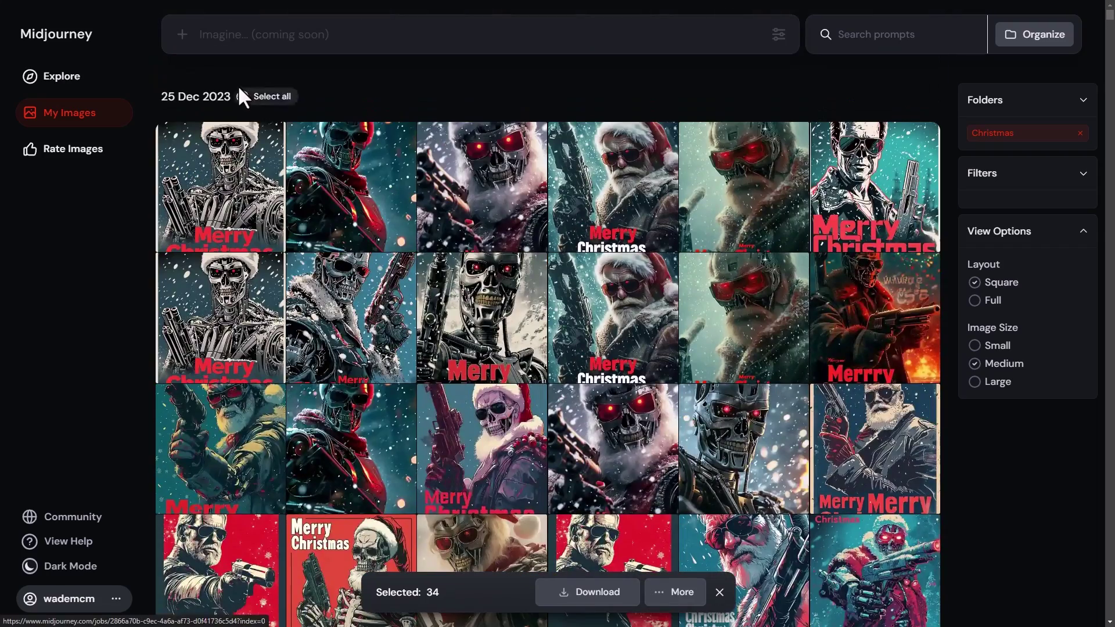
{"action": "left_click", "coordinate": [242, 98]}
{"action": "scroll", "coordinate": [398, 343], "scroll_direction": "down", "scroll_amount": 20}
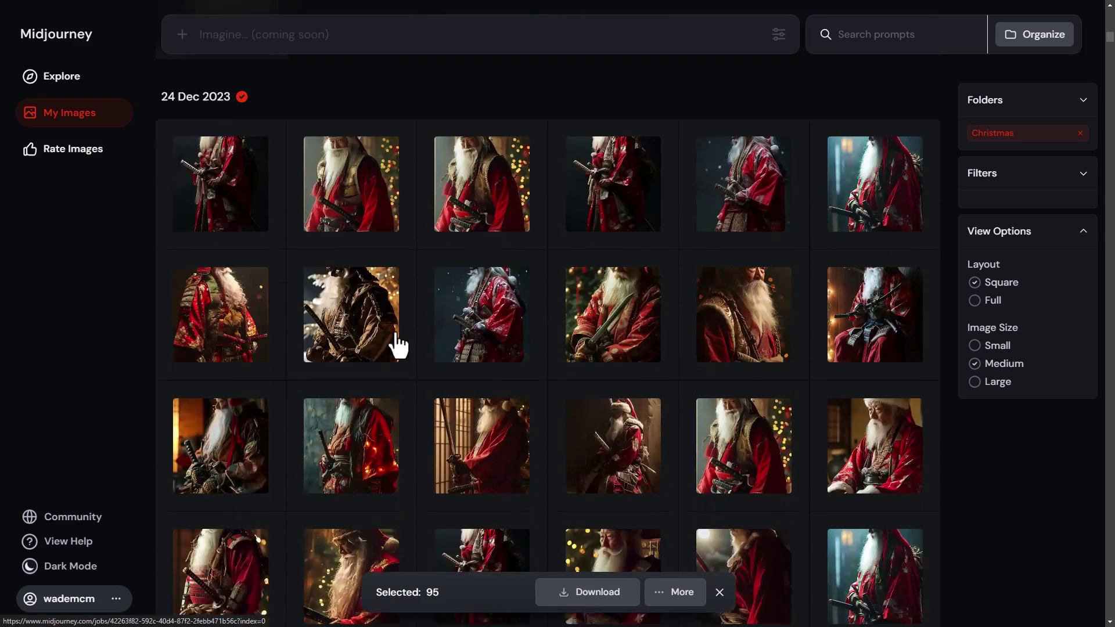
{"action": "scroll", "coordinate": [285, 354], "scroll_direction": "up", "scroll_amount": 10}
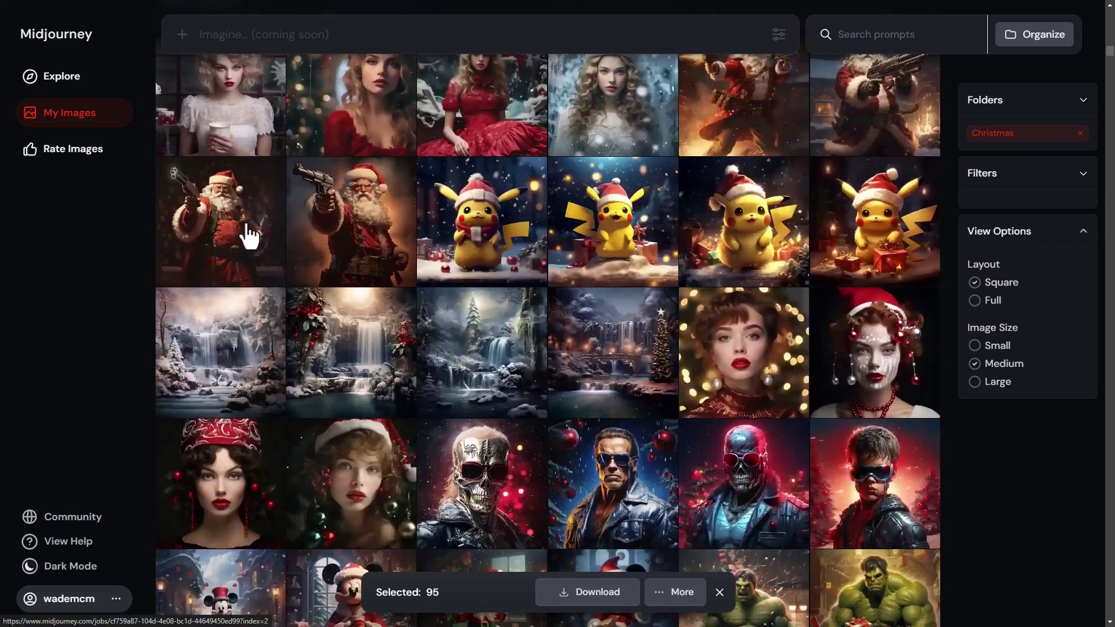
{"action": "scroll", "coordinate": [252, 157], "scroll_direction": "up", "scroll_amount": 3}
Add the 12 and 11 Dec groups plus two 5 Dec images, then download all 276.
{"action": "left_click", "coordinate": [241, 178]}
{"action": "scroll", "coordinate": [290, 356], "scroll_direction": "down", "scroll_amount": 5}
{"action": "scroll", "coordinate": [287, 357], "scroll_direction": "down", "scroll_amount": 10}
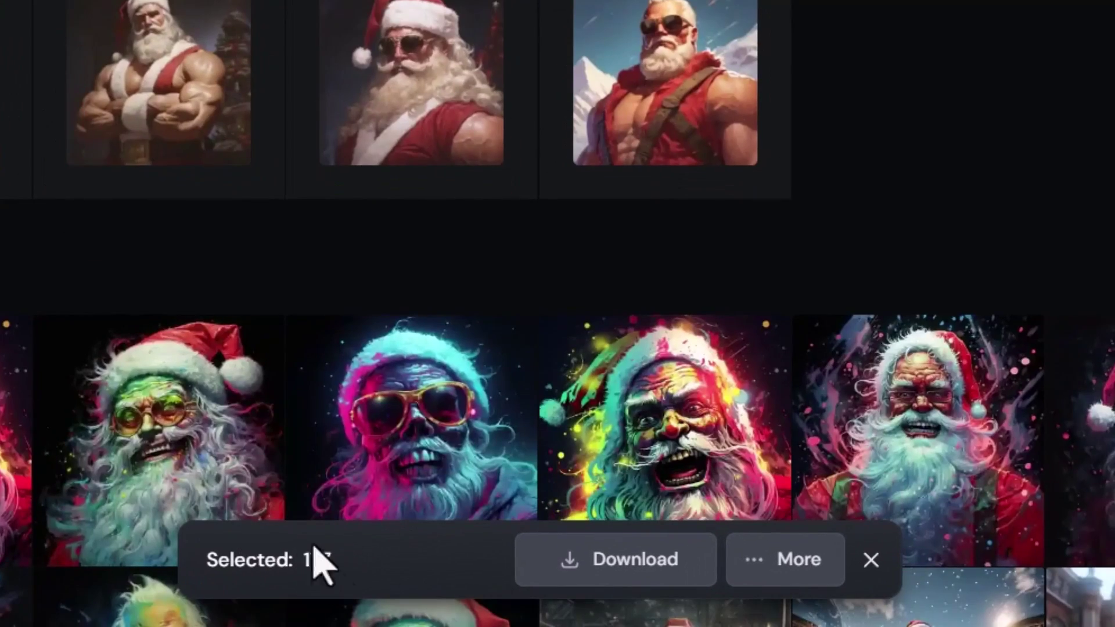
{"action": "left_click", "coordinate": [119, 380]}
{"action": "scroll", "coordinate": [244, 455], "scroll_direction": "down", "scroll_amount": 5}
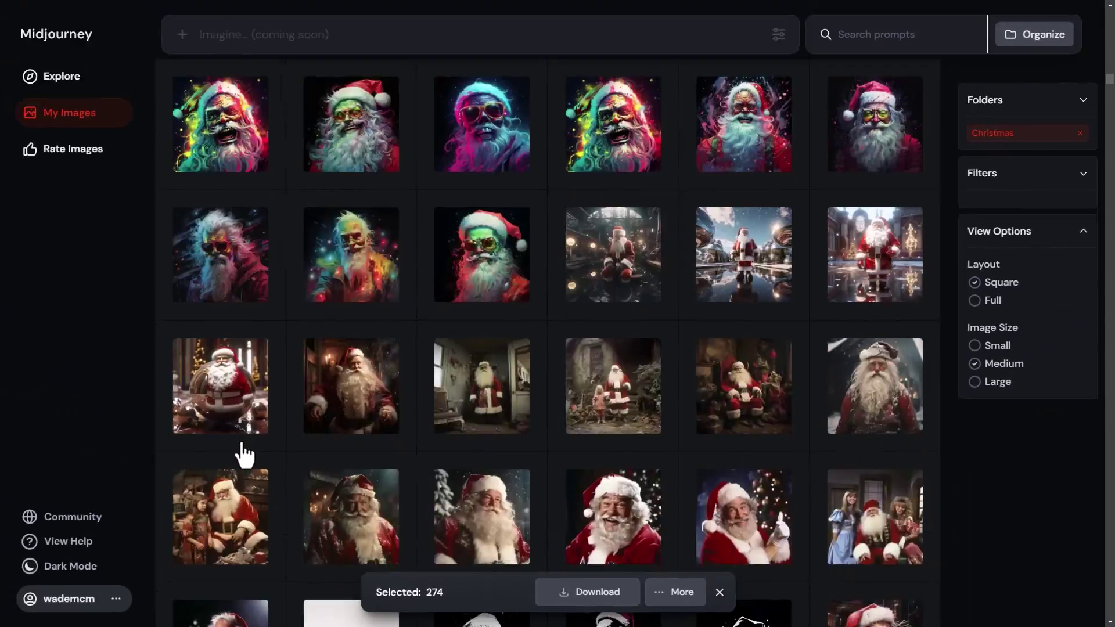
{"action": "scroll", "coordinate": [244, 456], "scroll_direction": "down", "scroll_amount": 10}
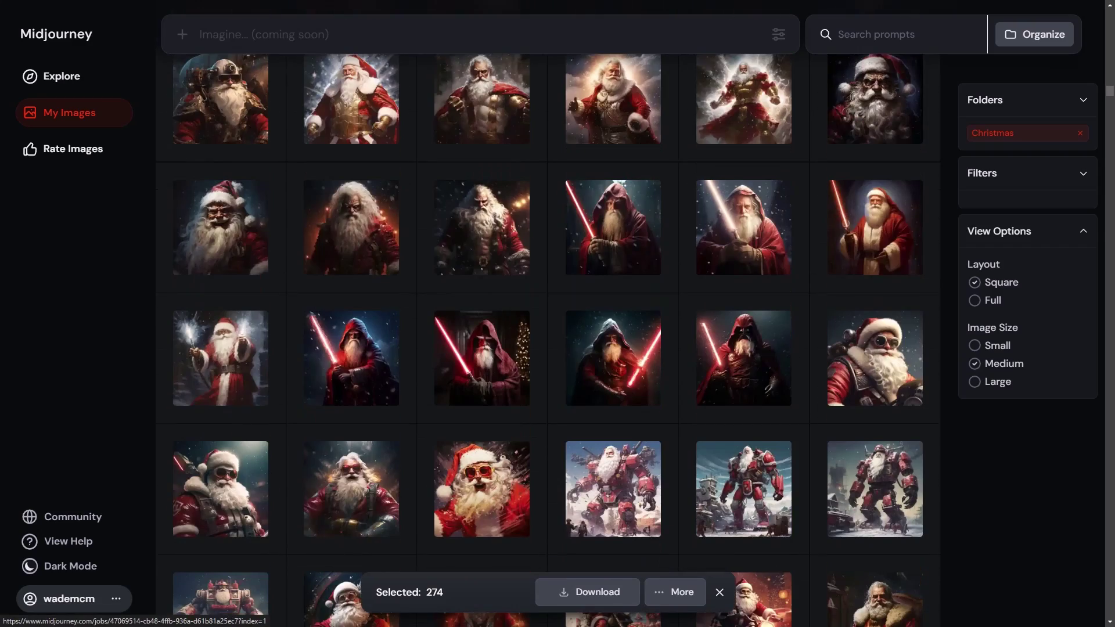
{"action": "scroll", "coordinate": [436, 535], "scroll_direction": "down", "scroll_amount": 10}
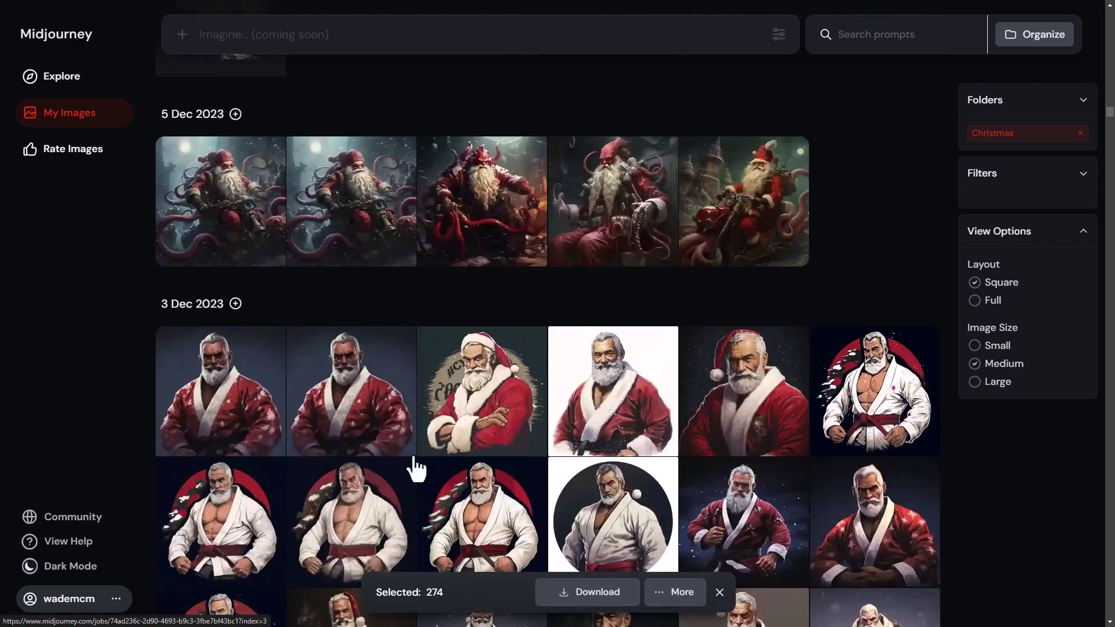
{"action": "scroll", "coordinate": [406, 458], "scroll_direction": "up", "scroll_amount": 4}
{"action": "left_click", "coordinate": [353, 447]}
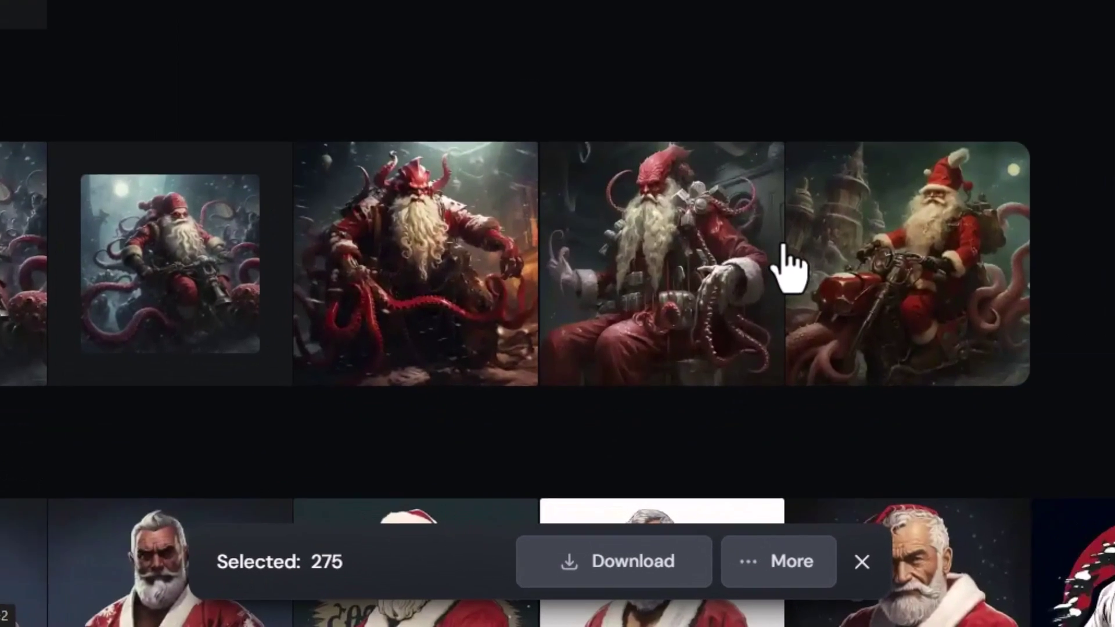
{"action": "left_click", "coordinate": [781, 250]}
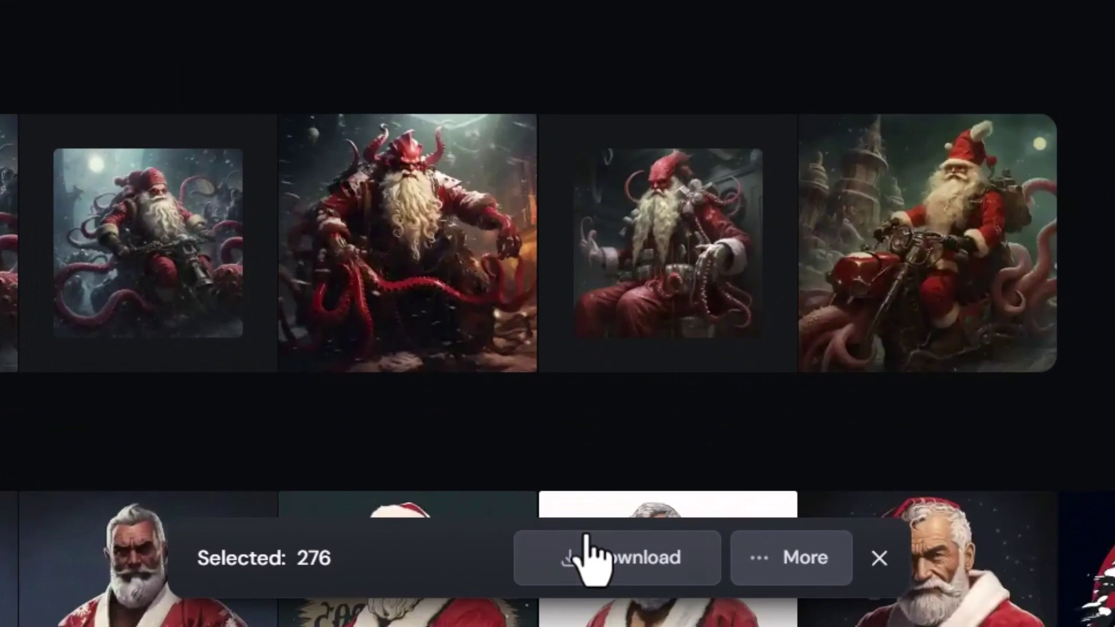
{"action": "left_click", "coordinate": [610, 574]}
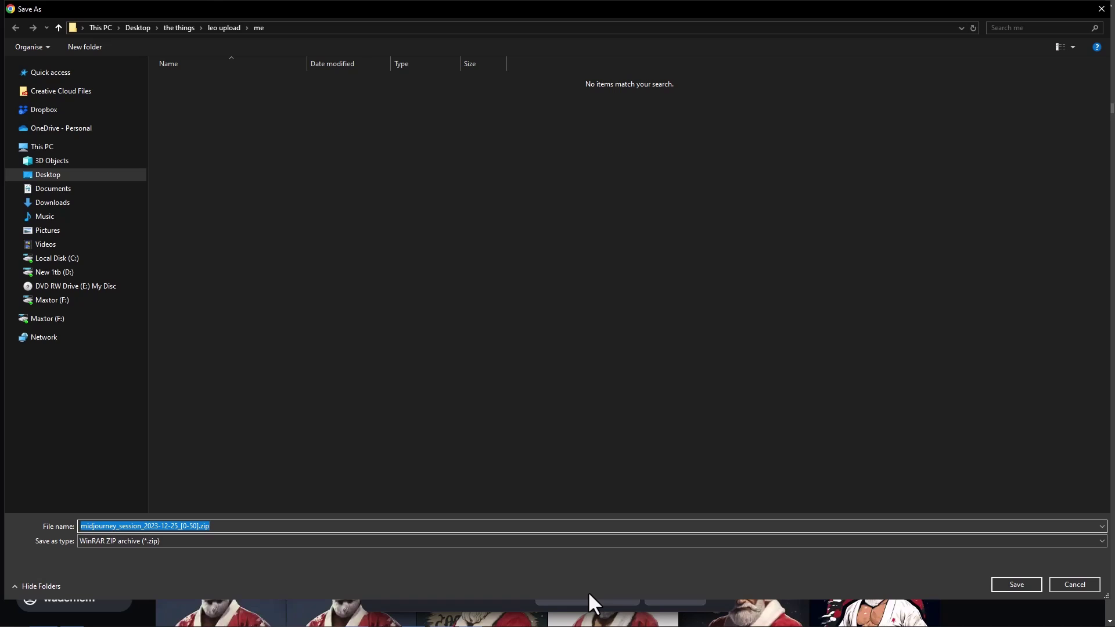
Save the zip as midjourney_session_2023-12-25_[0-50].zip and scroll back up the folder.
{"action": "left_click", "coordinate": [1066, 578]}
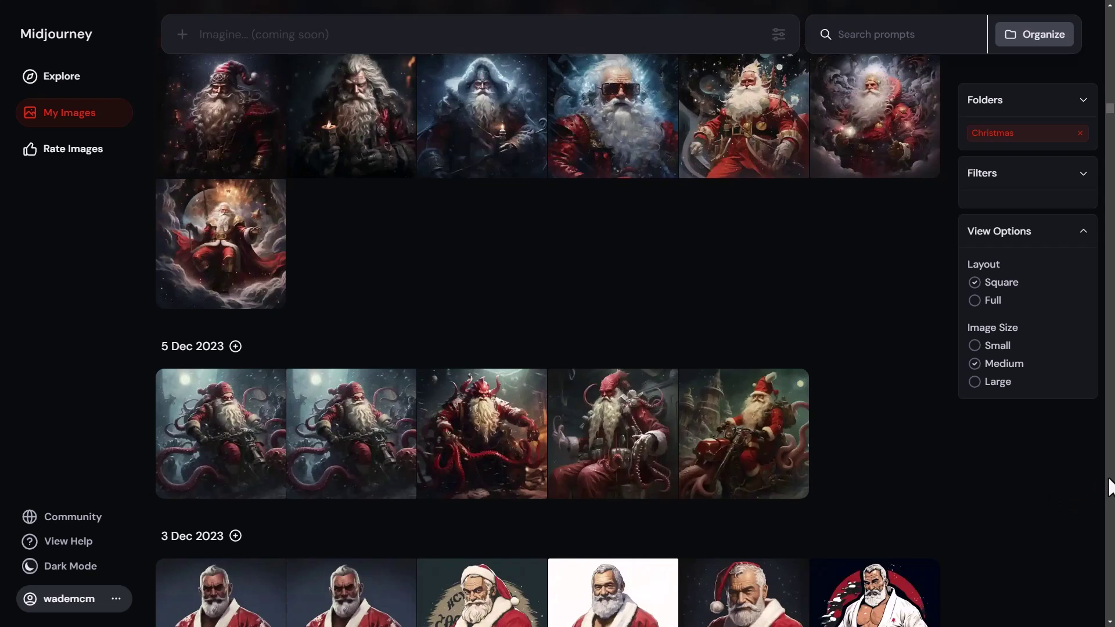
{"action": "scroll", "coordinate": [720, 447], "scroll_direction": "up", "scroll_amount": 12}
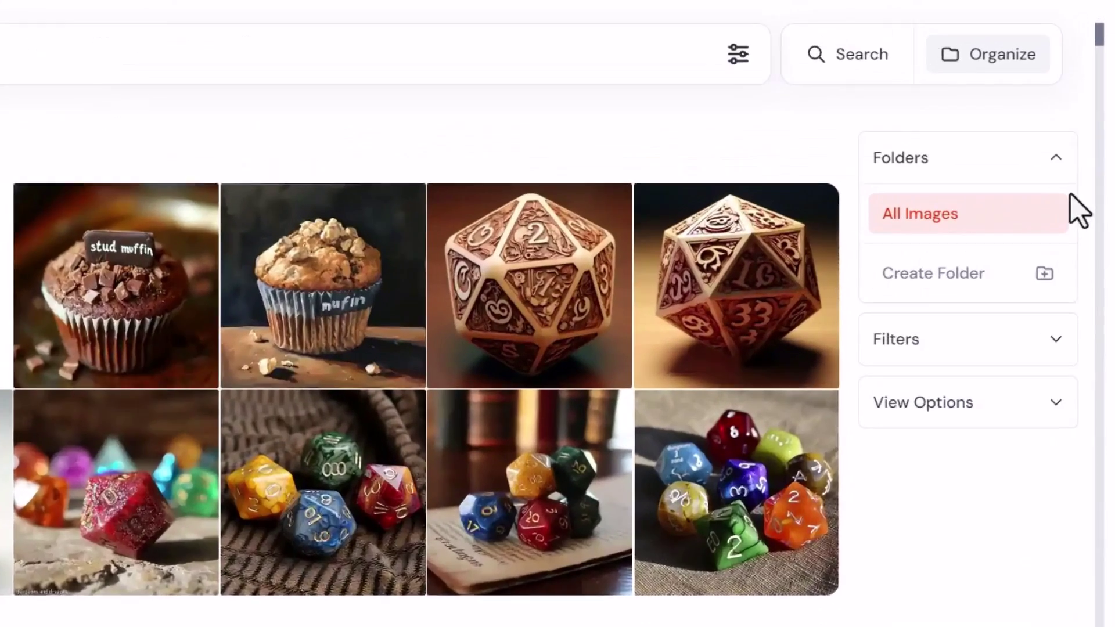
Jump the archive timeline from December 2023 back to 26 Sept 2022 and browse the oldest images.
{"action": "scroll", "coordinate": [1093, 87], "scroll_direction": "down", "scroll_amount": 5}
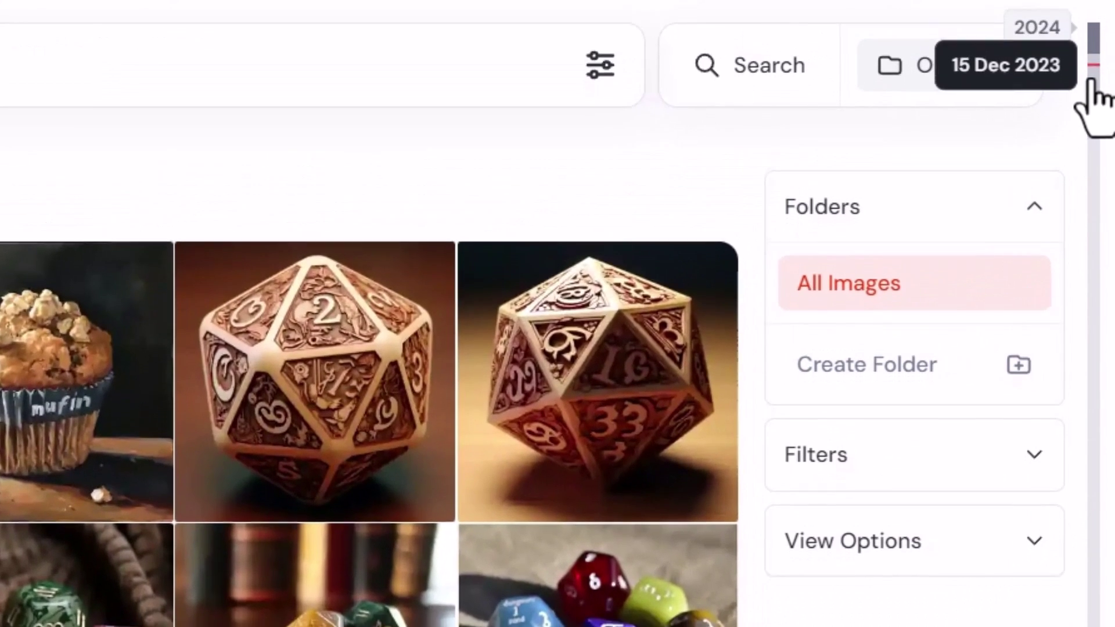
{"action": "scroll", "coordinate": [1094, 70], "scroll_direction": "down", "scroll_amount": 7}
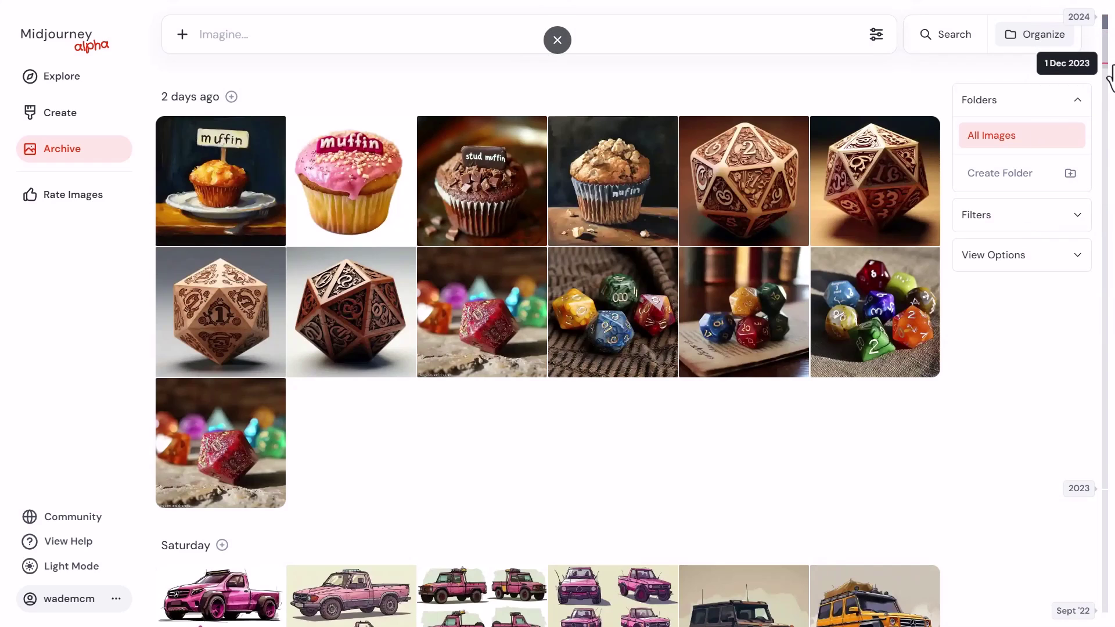
{"action": "left_click", "coordinate": [1105, 34]}
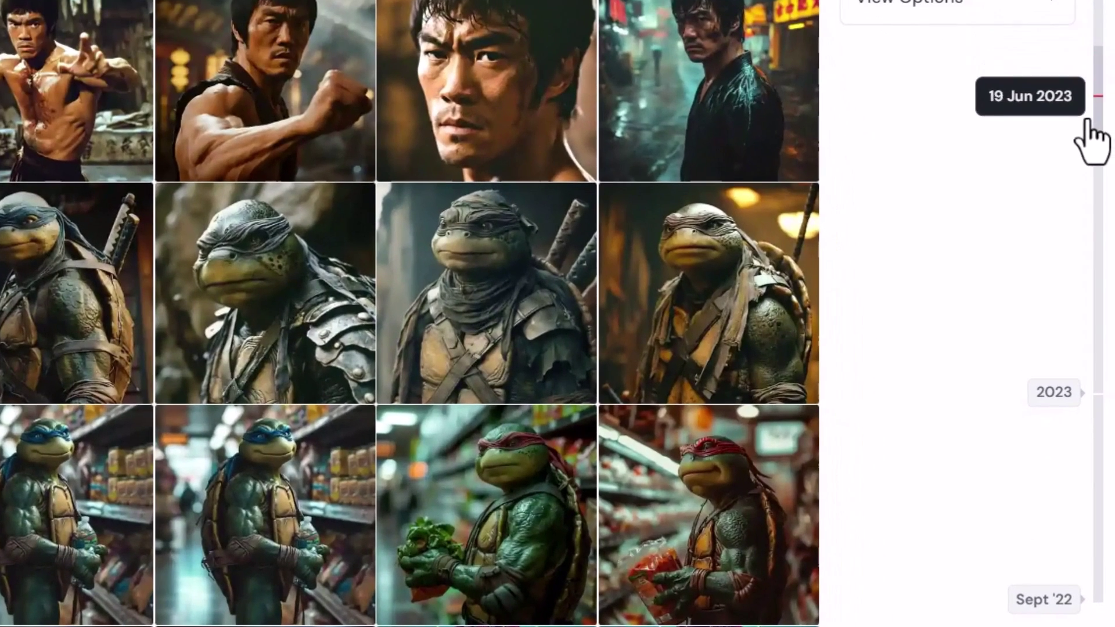
{"action": "left_click", "coordinate": [1098, 506]}
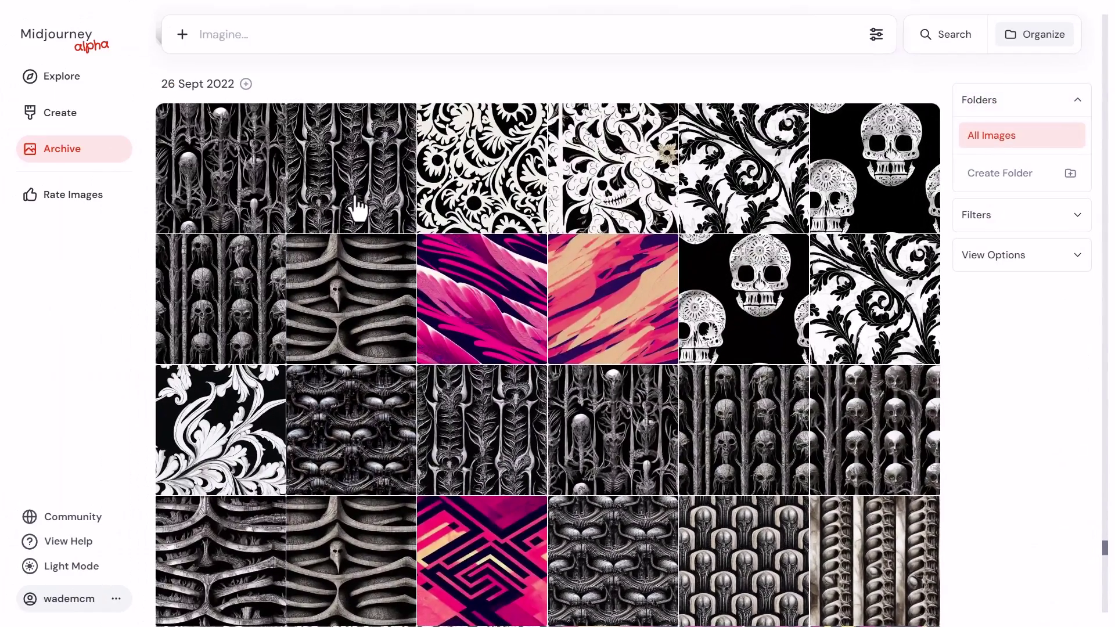
{"action": "scroll", "coordinate": [325, 221], "scroll_direction": "up", "scroll_amount": 4}
{"action": "scroll", "coordinate": [314, 227], "scroll_direction": "up", "scroll_amount": 10}
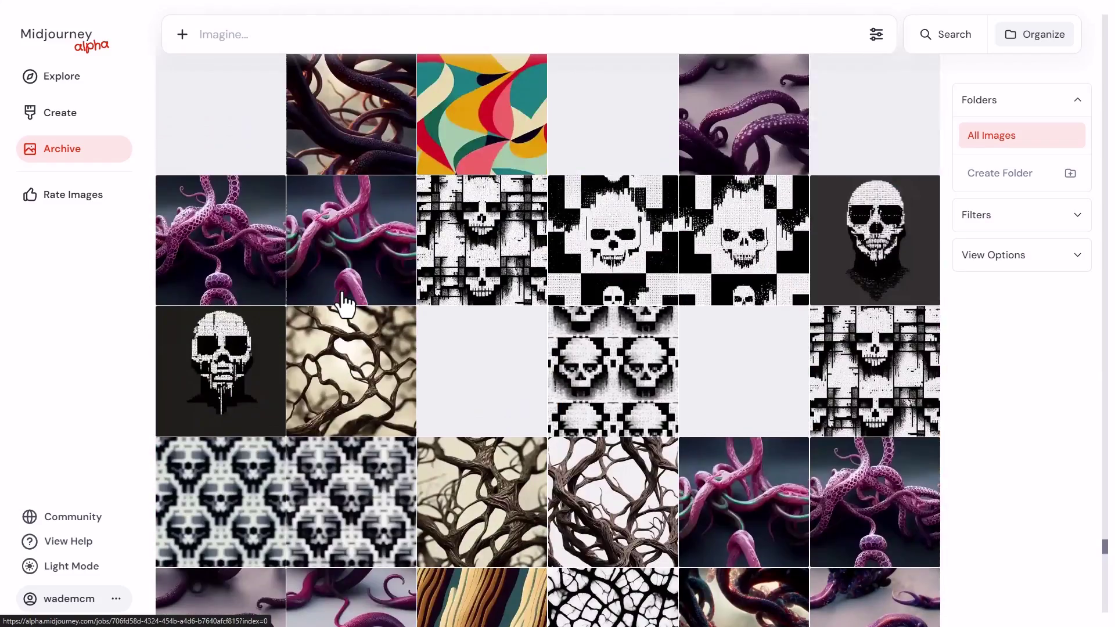
{"action": "scroll", "coordinate": [347, 302], "scroll_direction": "up", "scroll_amount": 10}
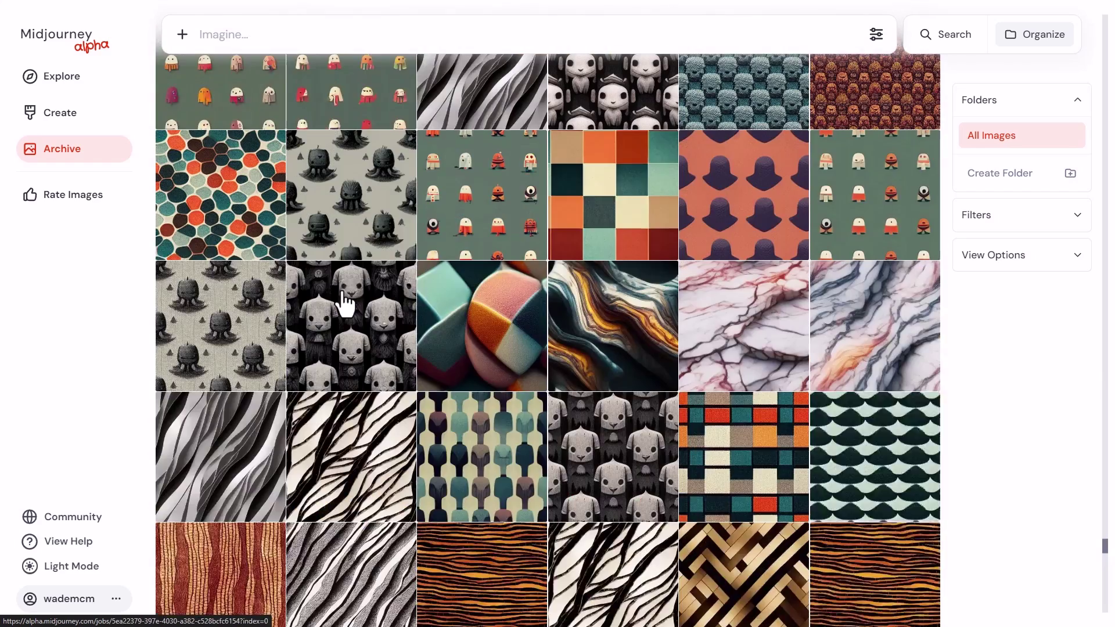
{"action": "scroll", "coordinate": [346, 302], "scroll_direction": "up", "scroll_amount": 3}
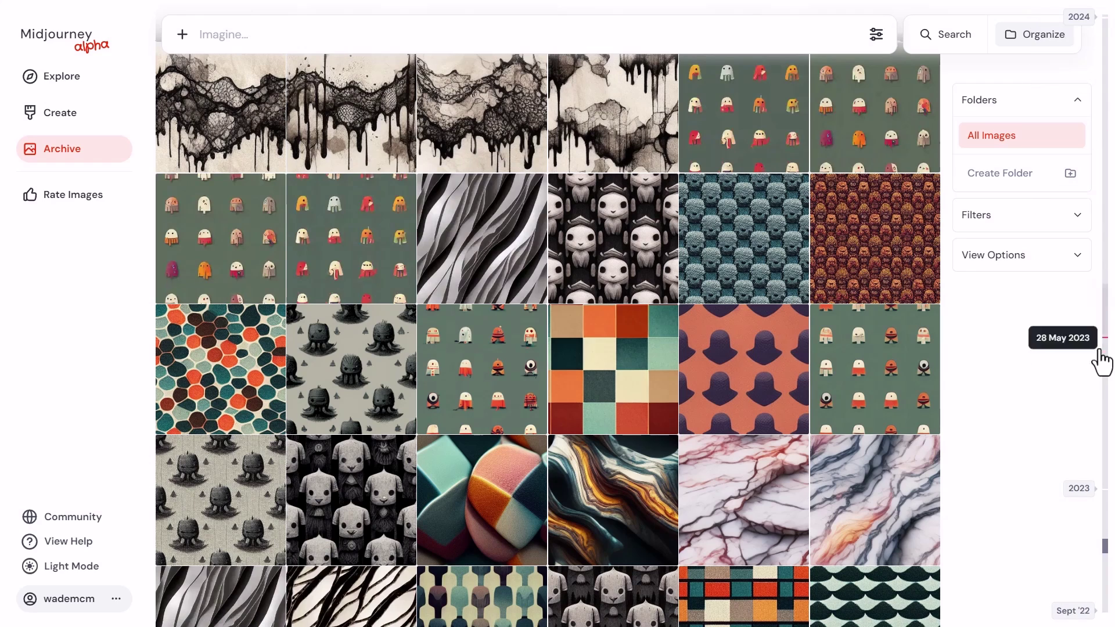
{"action": "mouse_move", "coordinate": [598, 12]}
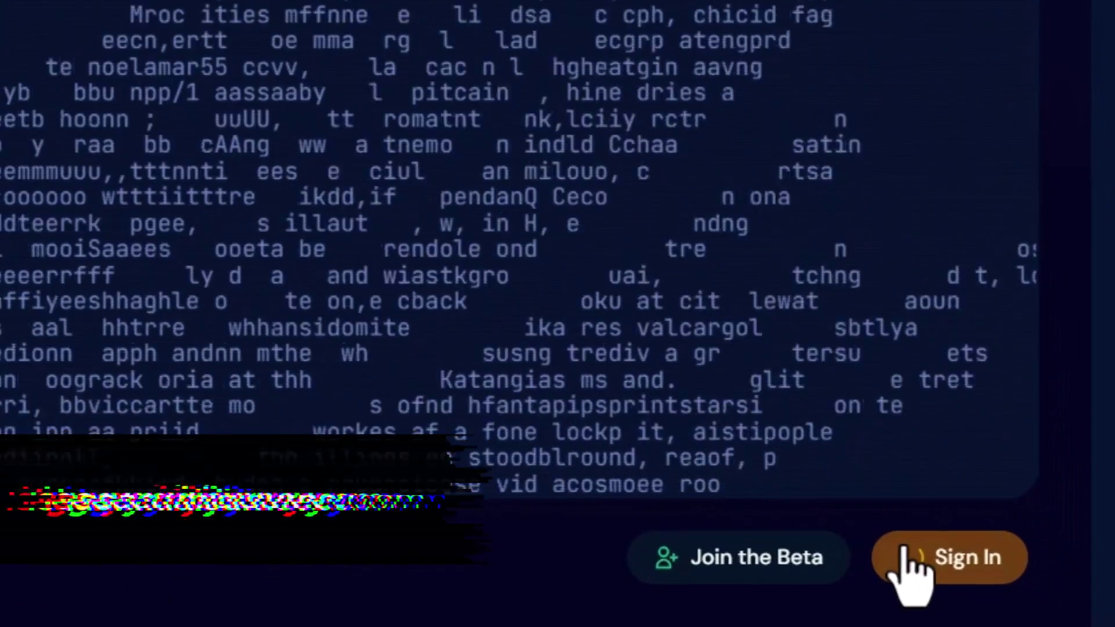
Sign in to the legacy site through Discord, then go via Explore to your profile Home page.
{"action": "left_click", "coordinate": [1036, 597]}
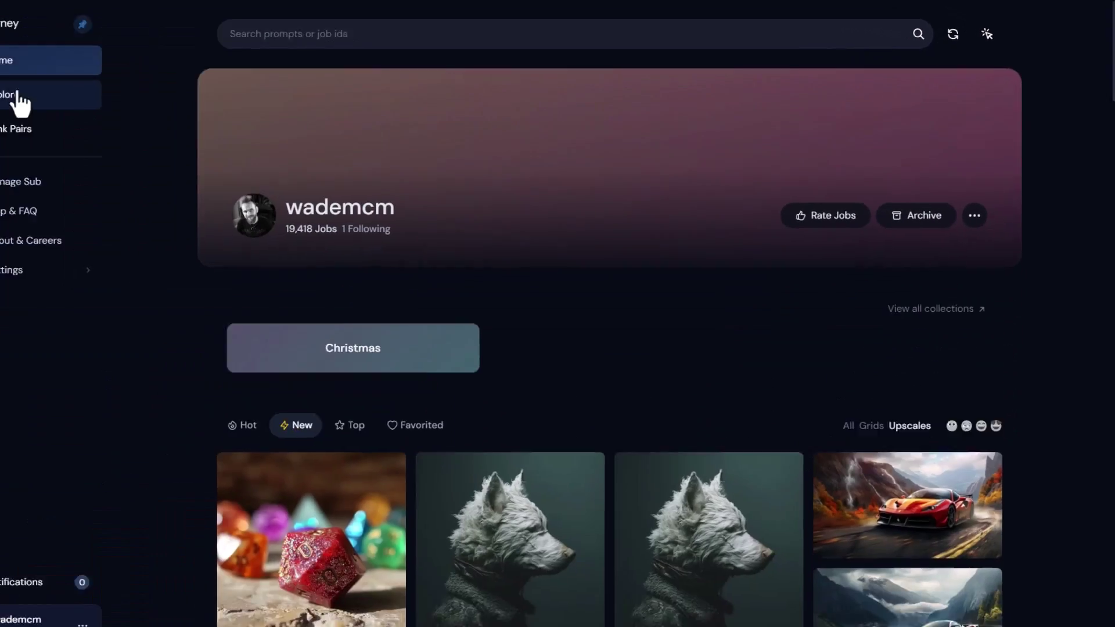
{"action": "left_click", "coordinate": [20, 101]}
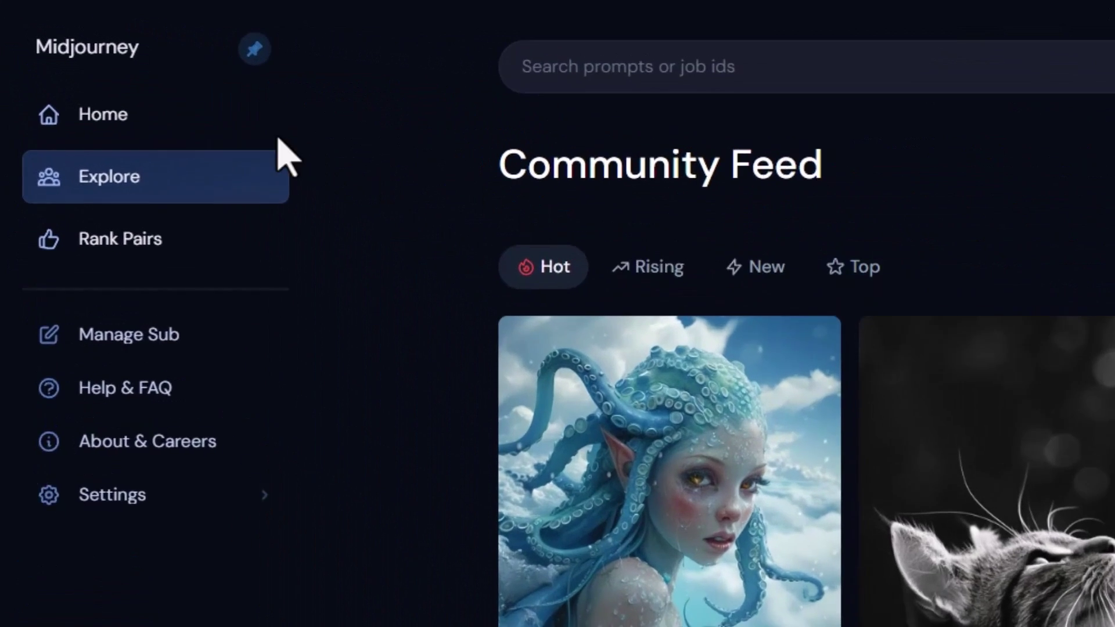
{"action": "left_click", "coordinate": [64, 70]}
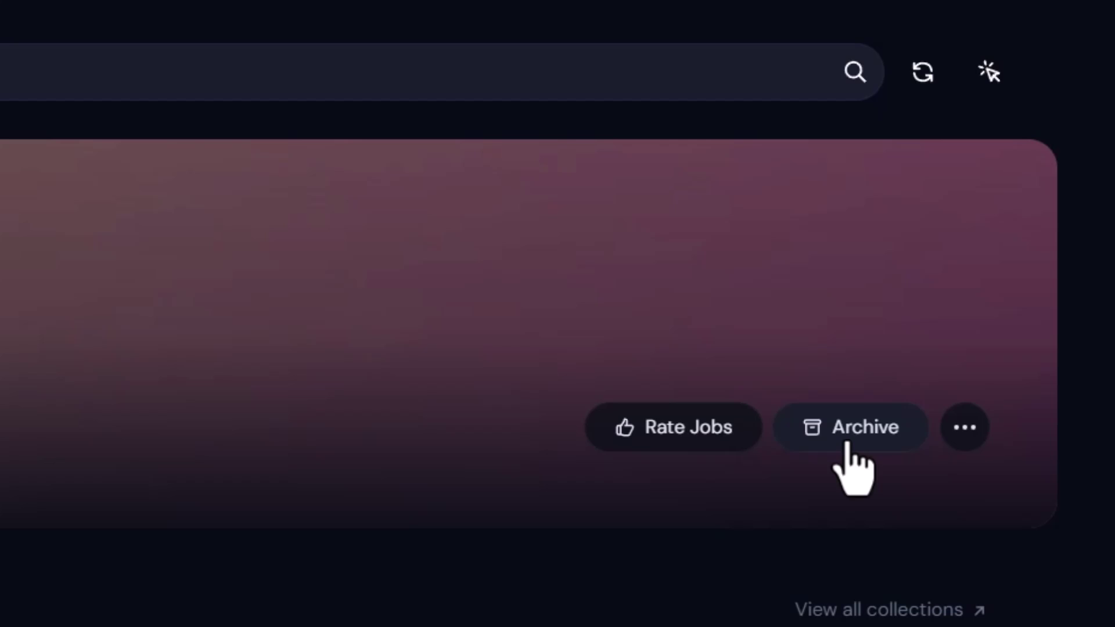
In the archive, jump to 27 January 2023 and select all 58 images from that date.
{"action": "left_click", "coordinate": [856, 428]}
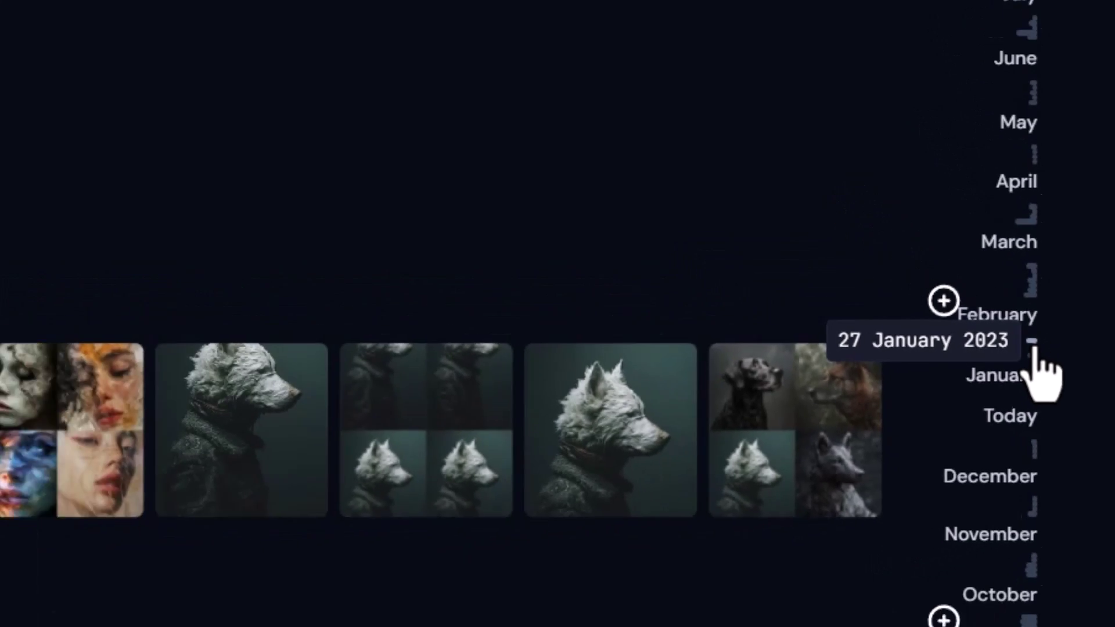
{"action": "left_click", "coordinate": [989, 281]}
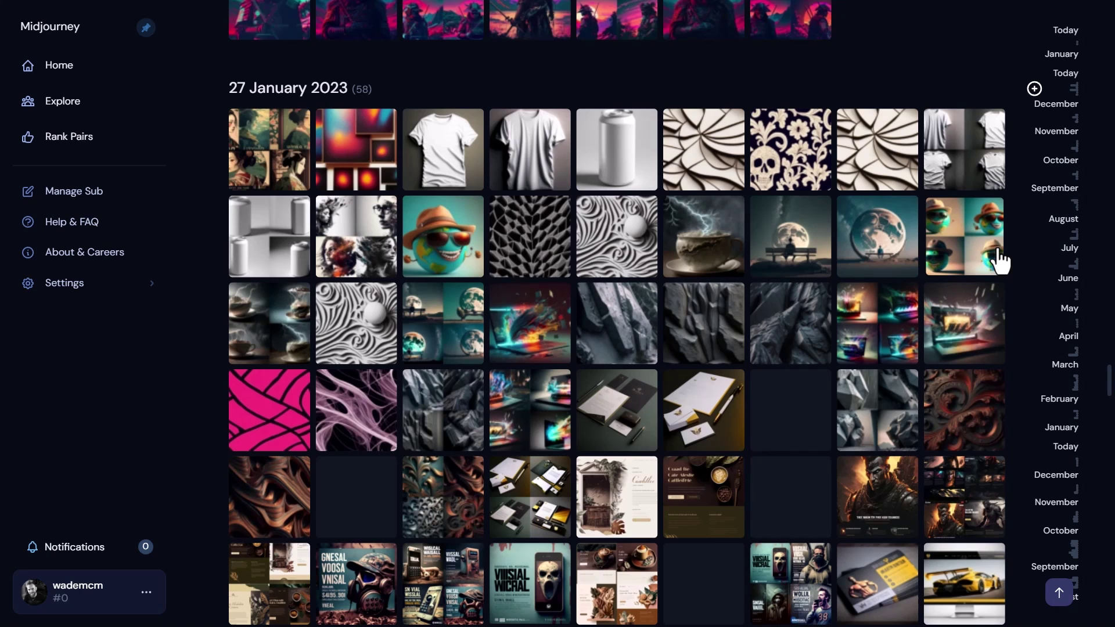
{"action": "left_click", "coordinate": [1034, 90]}
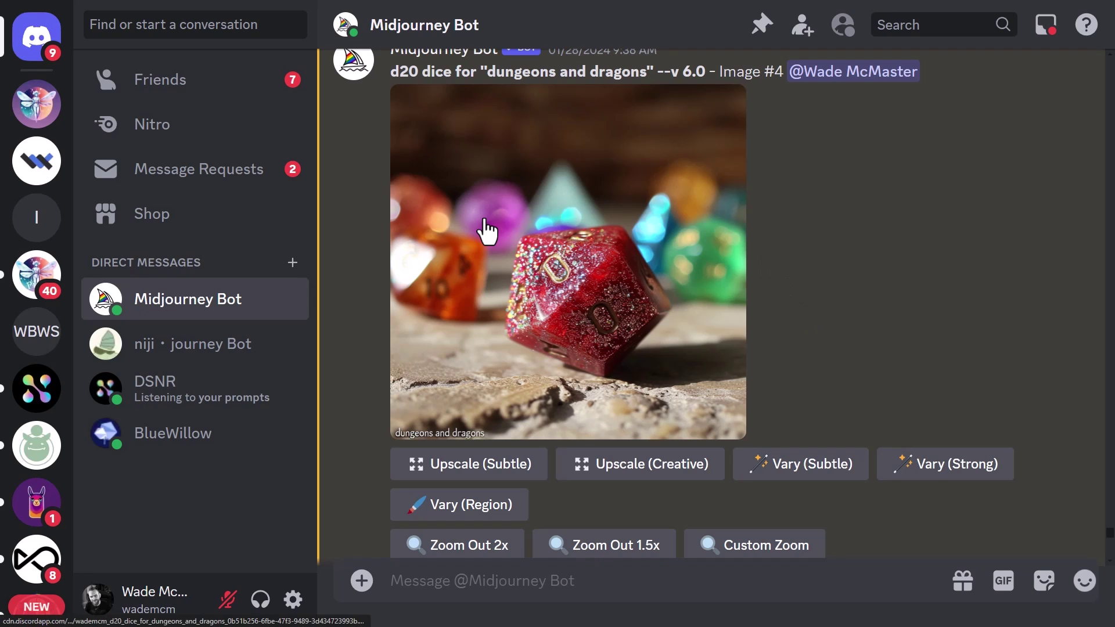
Enlarge the d20 dice image in Discord and check its save options.
{"action": "left_click", "coordinate": [502, 199]}
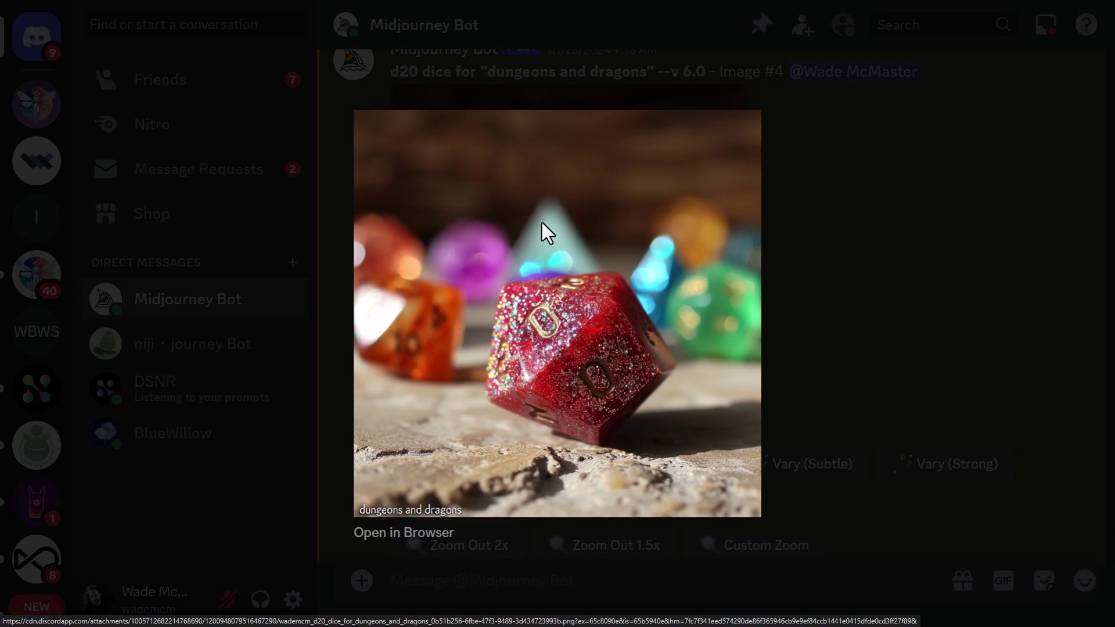
{"action": "right_click", "coordinate": [542, 222]}
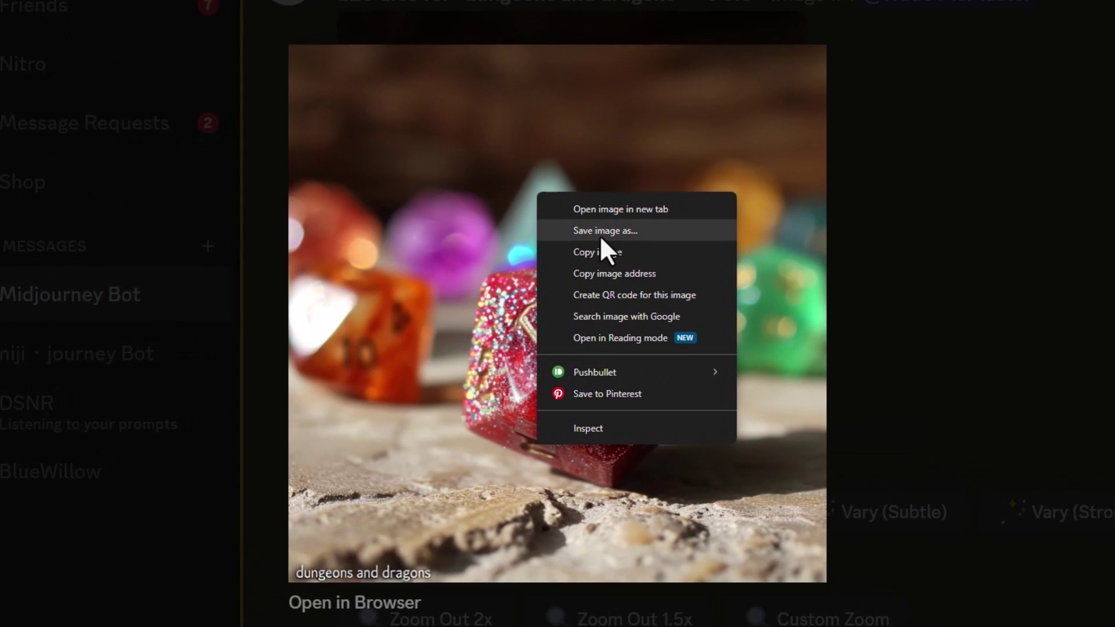
{"action": "left_click", "coordinate": [597, 165]}
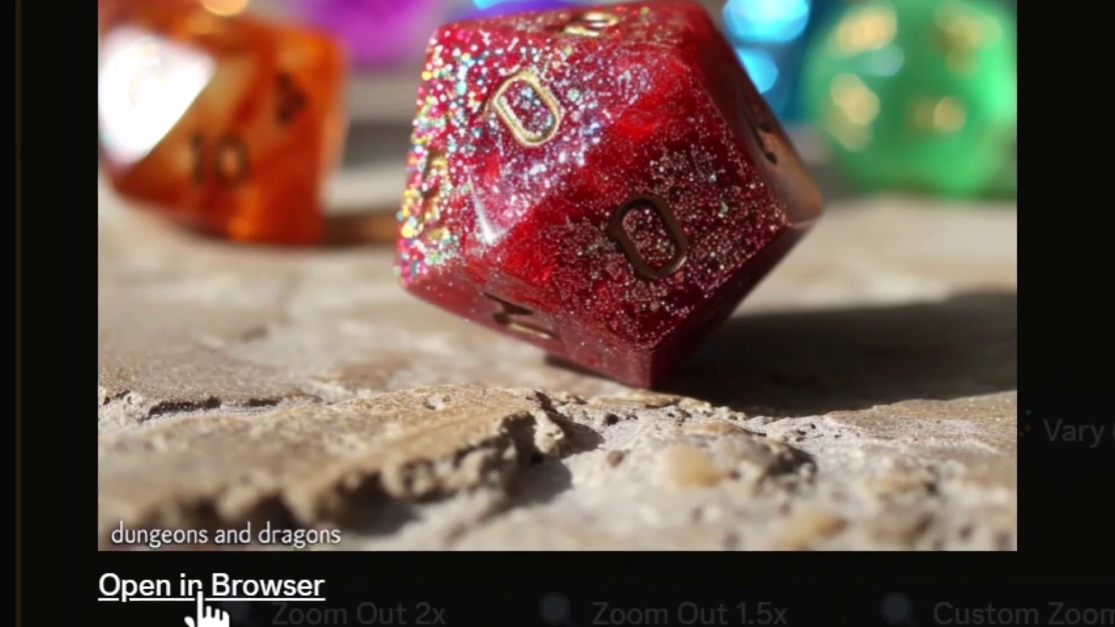
Open the full-size d20 dice image in the browser and check its save options.
{"action": "right_click", "coordinate": [350, 609]}
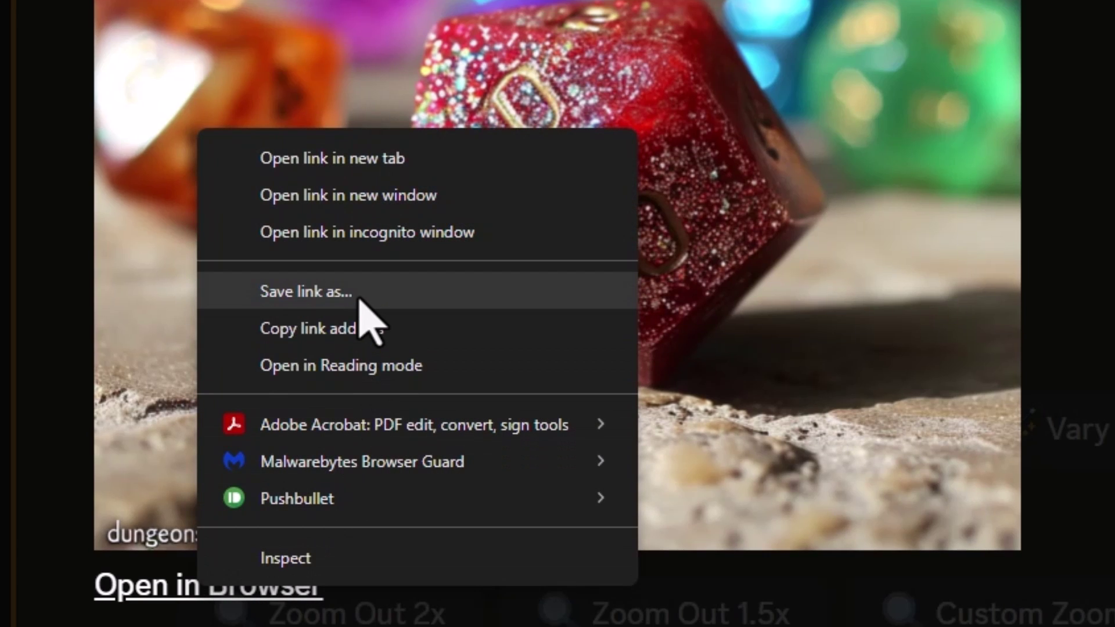
{"action": "left_click", "coordinate": [174, 604]}
{"action": "left_click", "coordinate": [174, 604]}
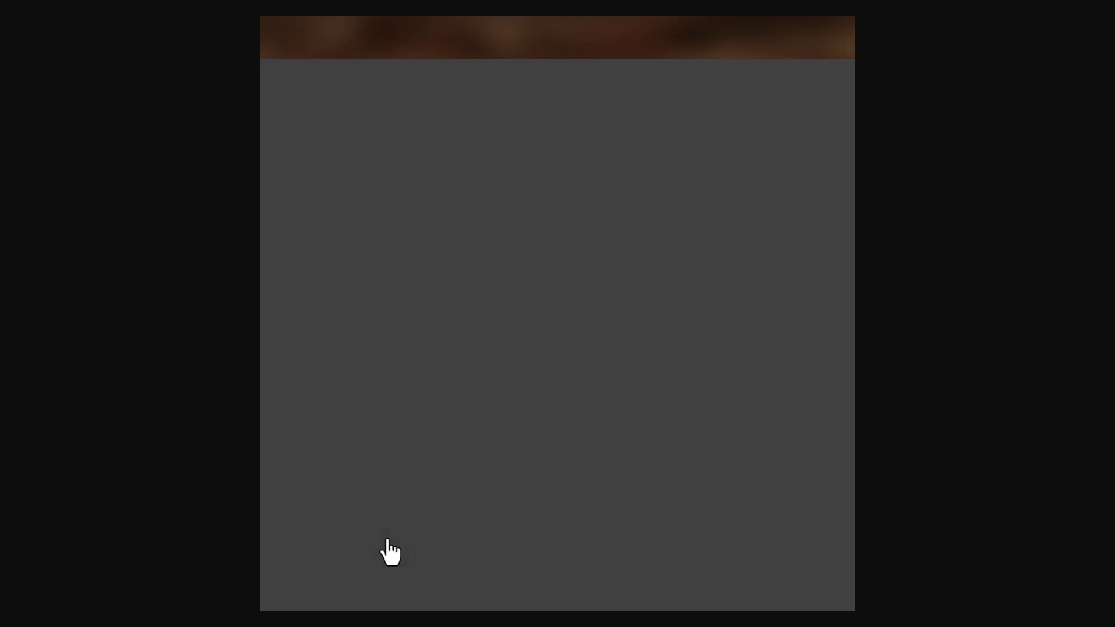
{"action": "right_click", "coordinate": [548, 187]}
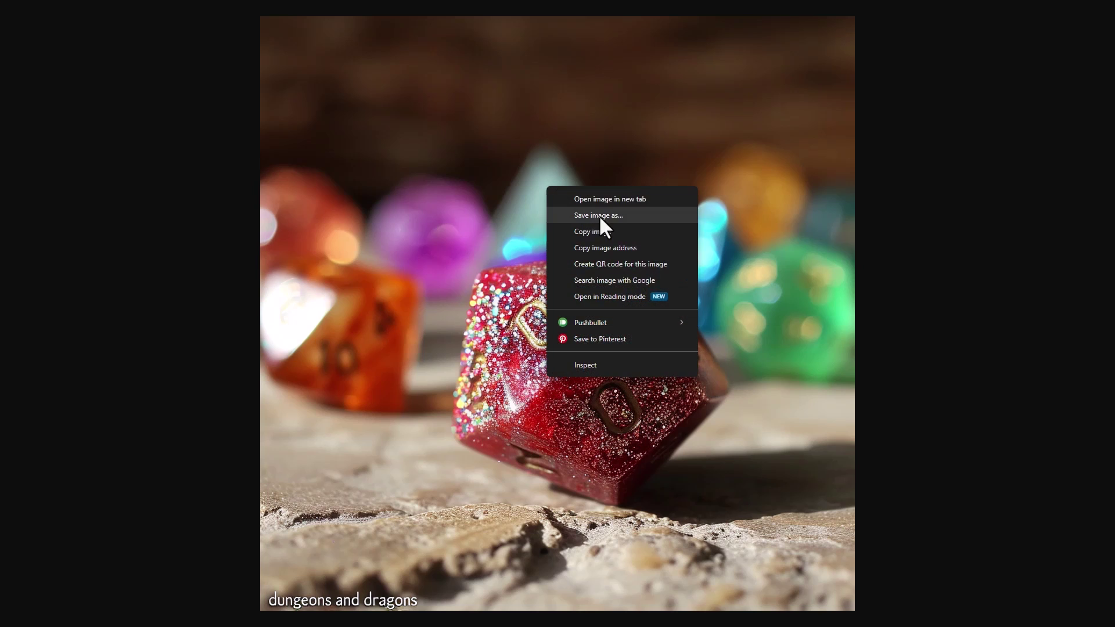
{"action": "left_click", "coordinate": [931, 204]}
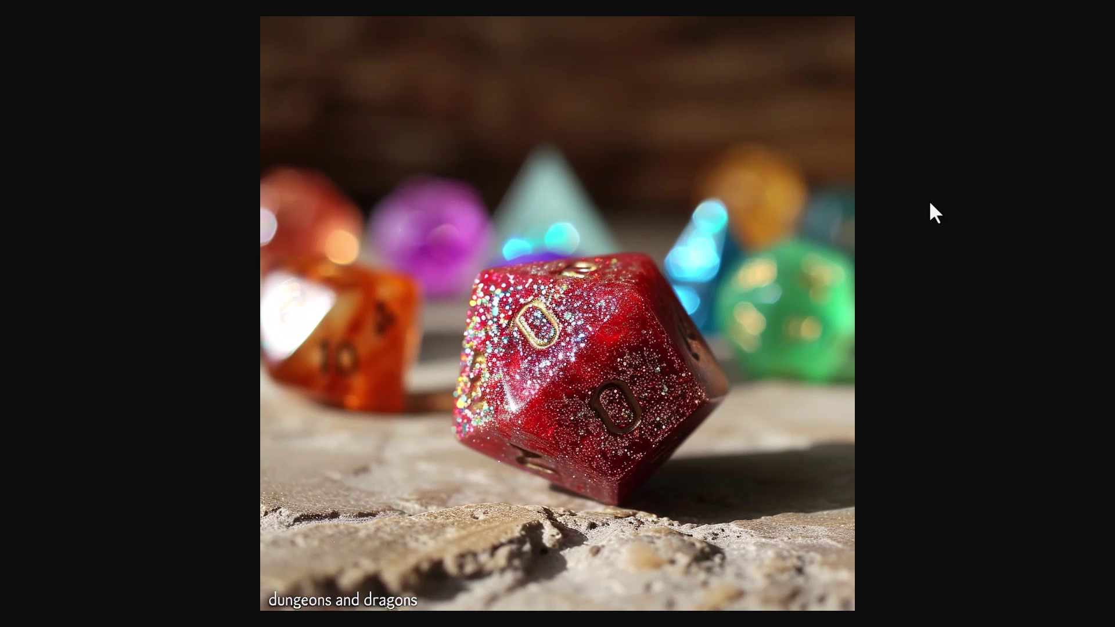